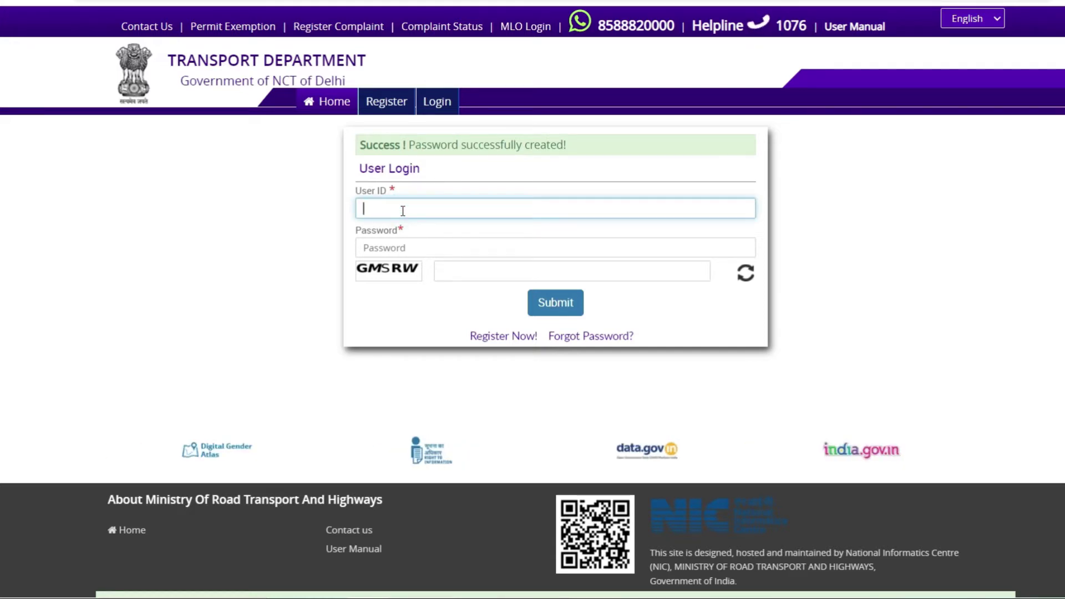
# Log in to the portal by entering the user ID, the account password and the captcha text
pyautogui.click(406, 244)
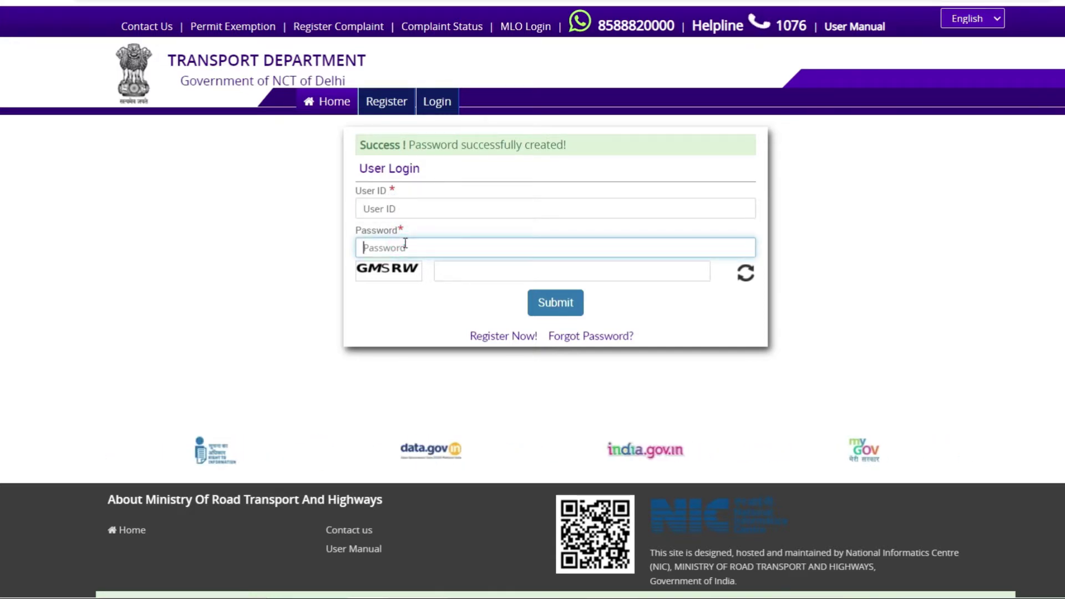
pyautogui.click(469, 269)
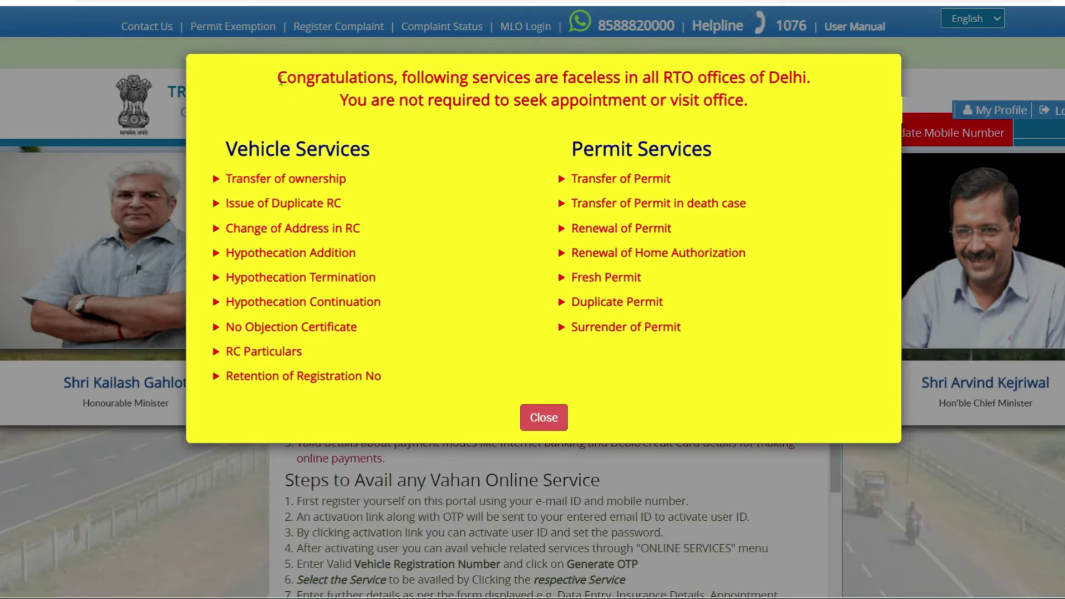
# Review the notice of faceless RTO services and choose Change of Address in RC under Vehicle Services
pyautogui.moveTo(277, 78); pyautogui.dragTo(394, 78)
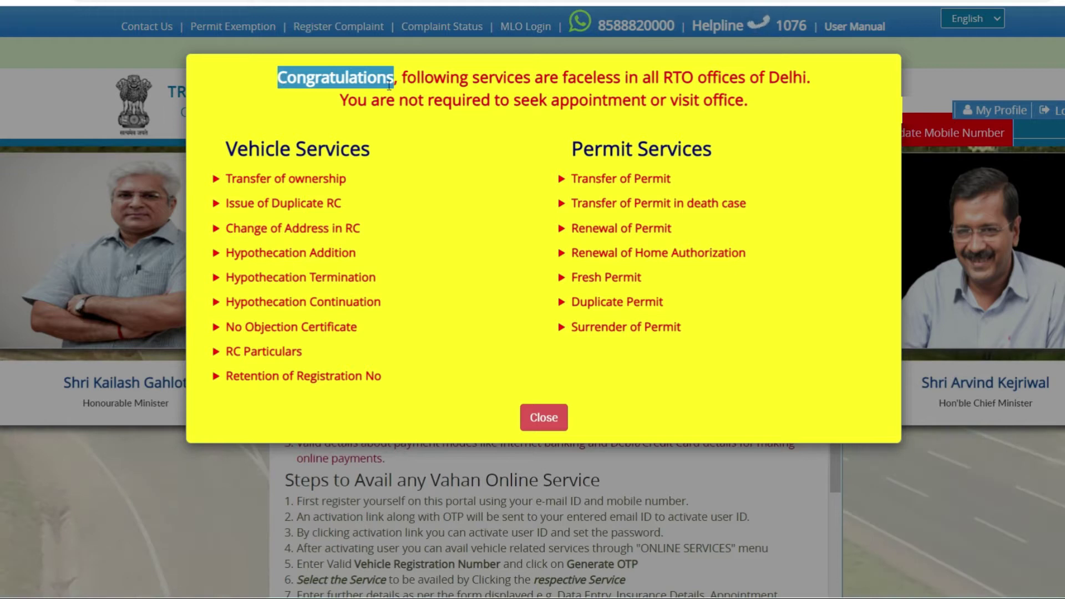
pyautogui.click(450, 107)
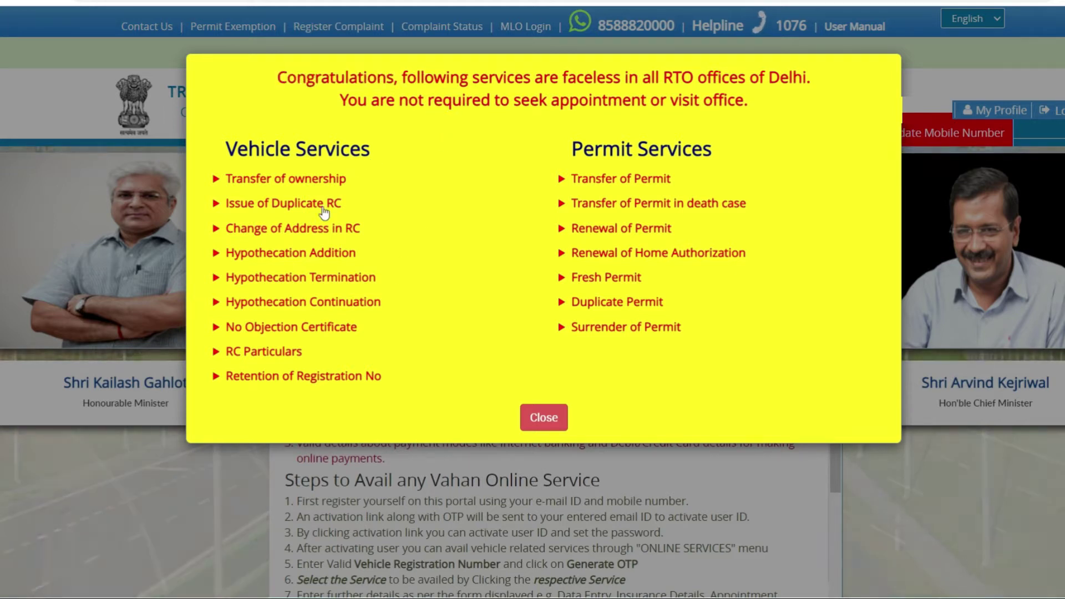
pyautogui.click(296, 232)
# Submit the Vehicle Related Services form with the vehicle's registration number and last five chassis digits, keeping both diplomat options at No
pyautogui.moveTo(438, 199); pyautogui.dragTo(614, 202)
pyautogui.moveTo(424, 224); pyautogui.dragTo(561, 226)
pyautogui.click(554, 219)
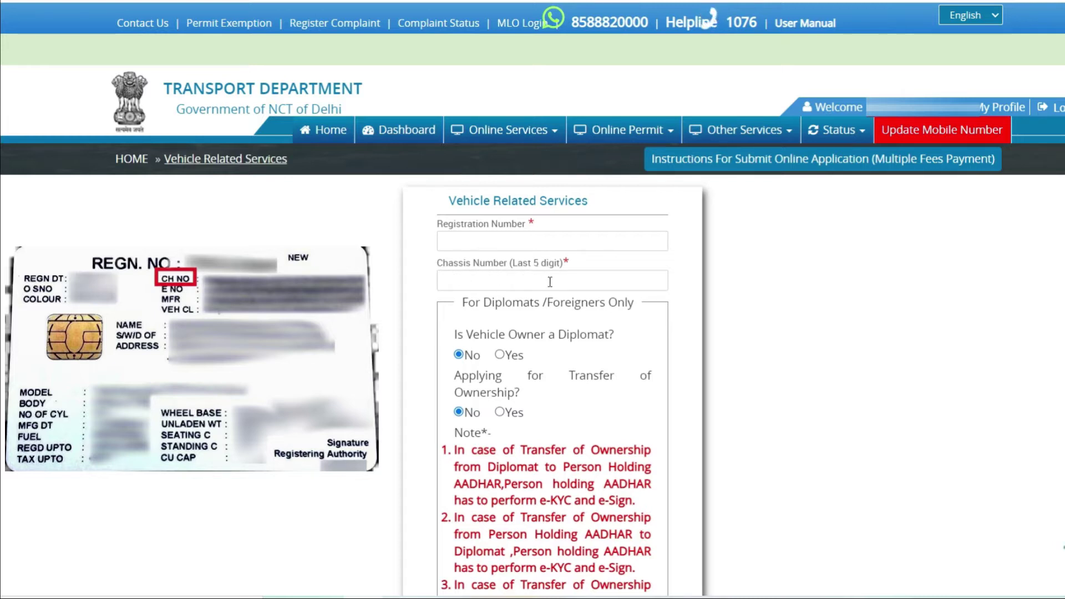
pyautogui.scroll(-1, 550, 282)
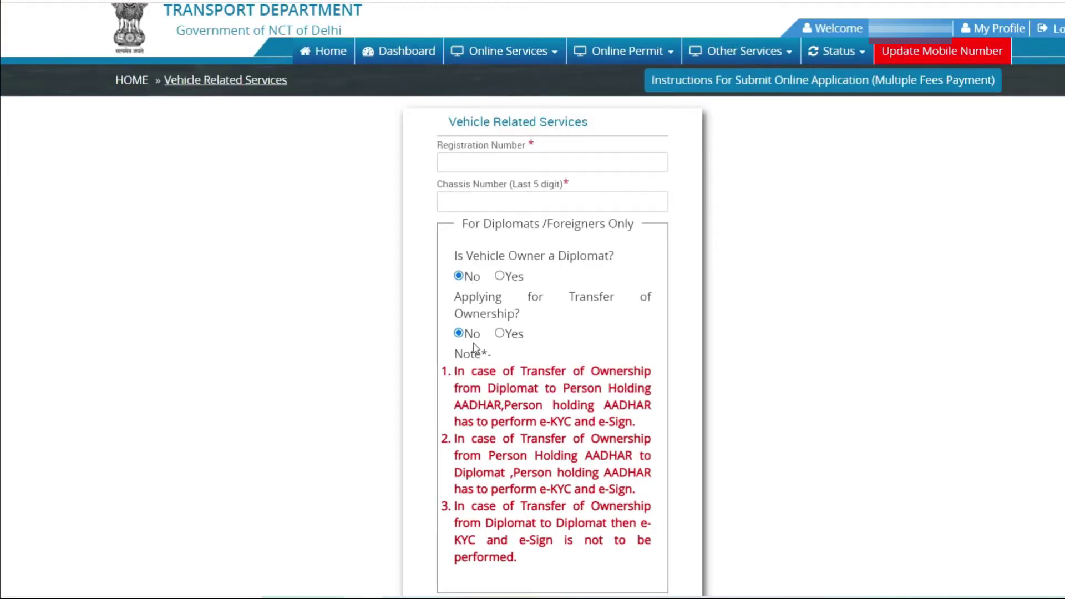
pyautogui.scroll(-2, 523, 458)
pyautogui.click(525, 478)
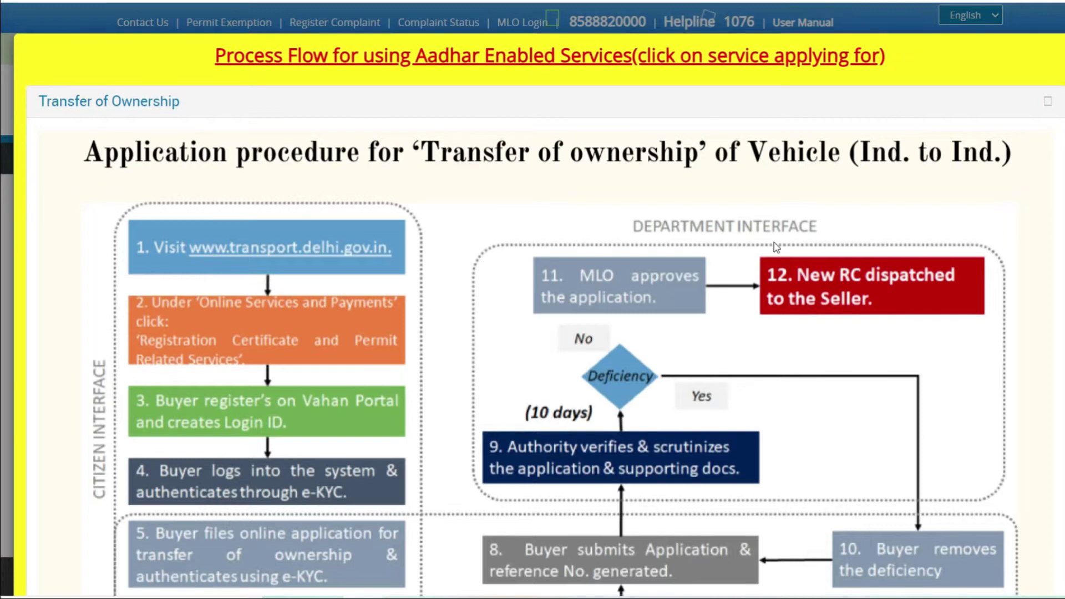
# Dismiss the Aadhaar services process flow and agree to proceed with Aadhaar-based e-KYC, acknowledging the mandatory e-KYC notice
pyautogui.scroll(-4, 776, 247)
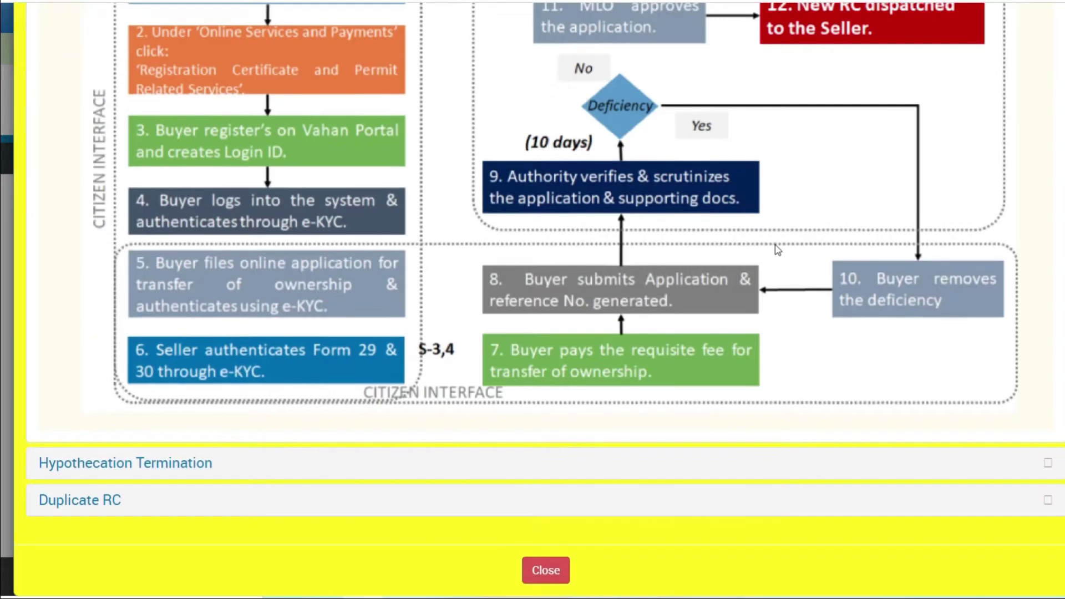
pyautogui.click(546, 571)
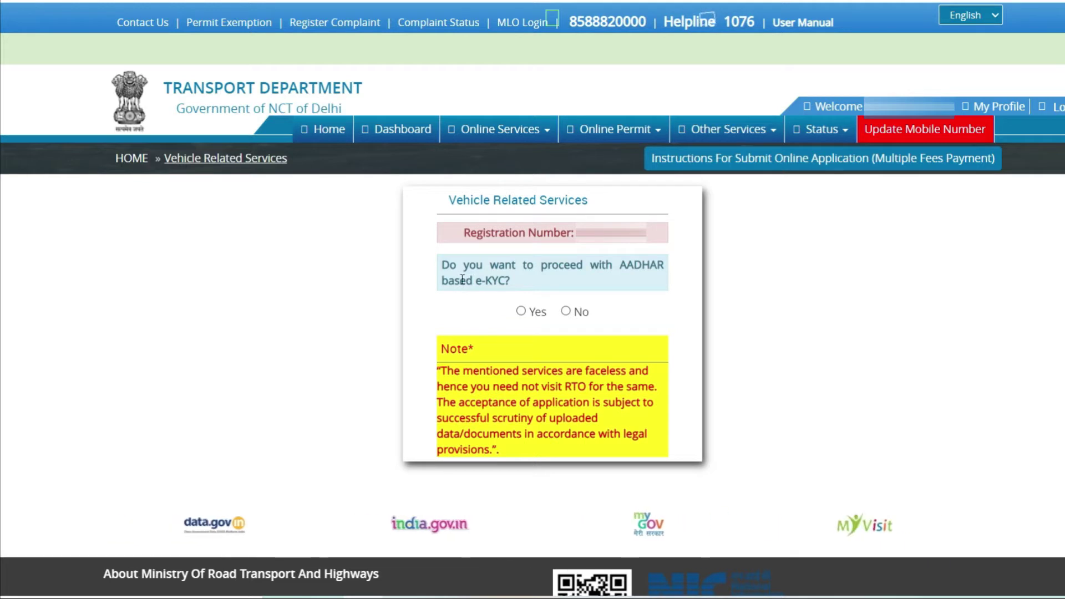
pyautogui.click(520, 312)
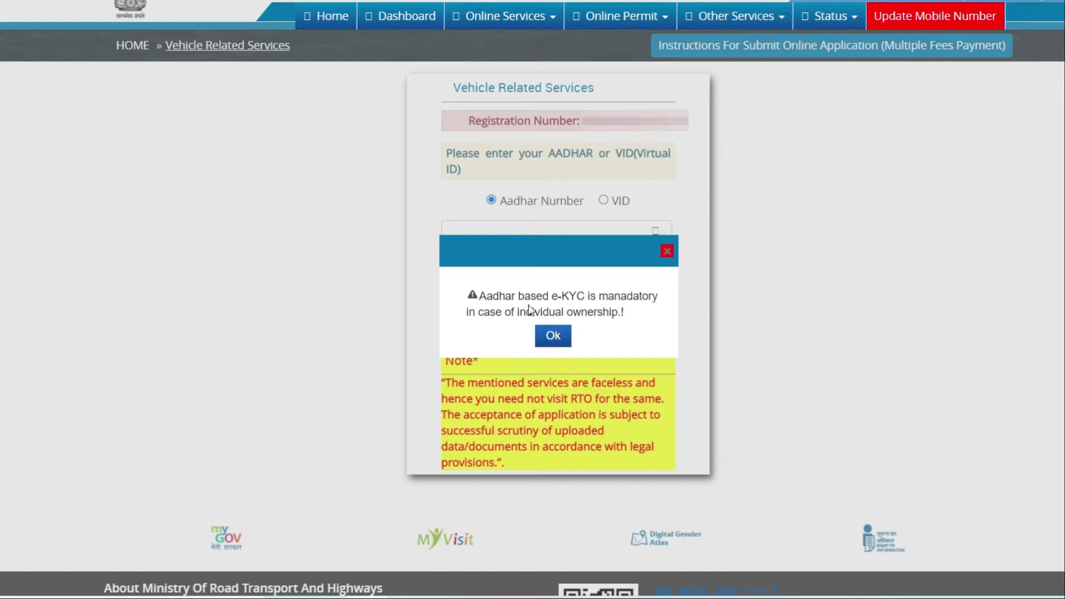
pyautogui.click(557, 338)
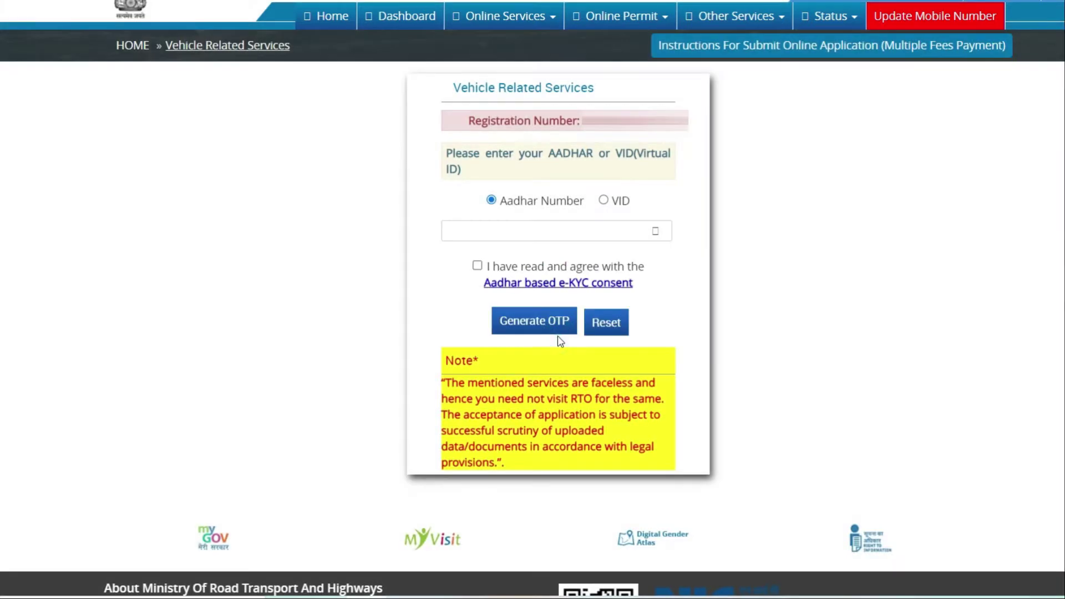
# Enter the Aadhaar number, accept the Aadhaar-based e-KYC consent and generate the OTP
pyautogui.click(499, 232)
pyautogui.hotkey('ctrl', 'v')
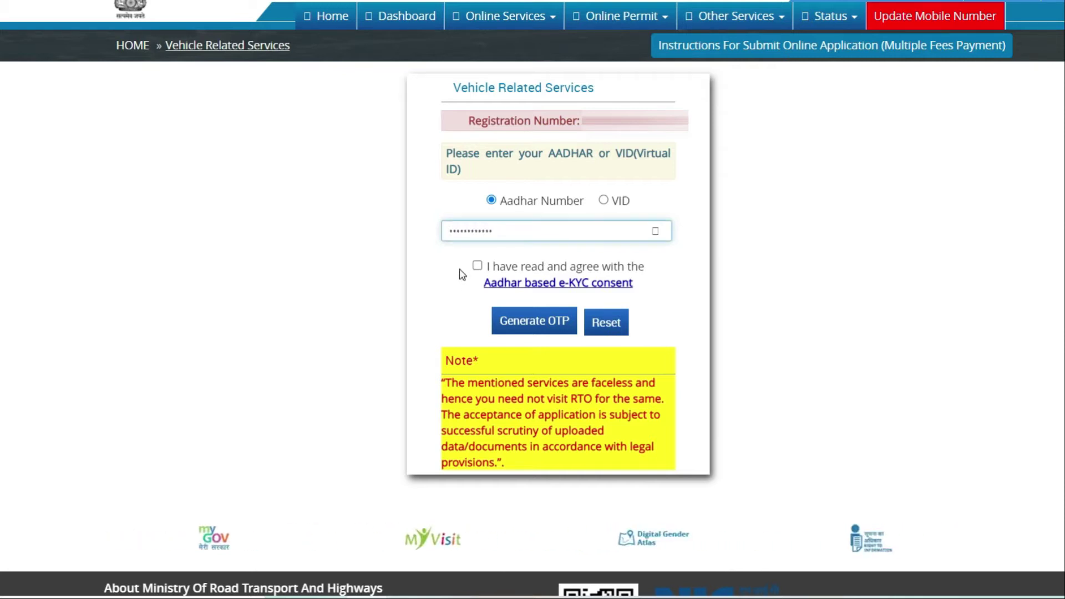
pyautogui.click(478, 266)
pyautogui.click(521, 319)
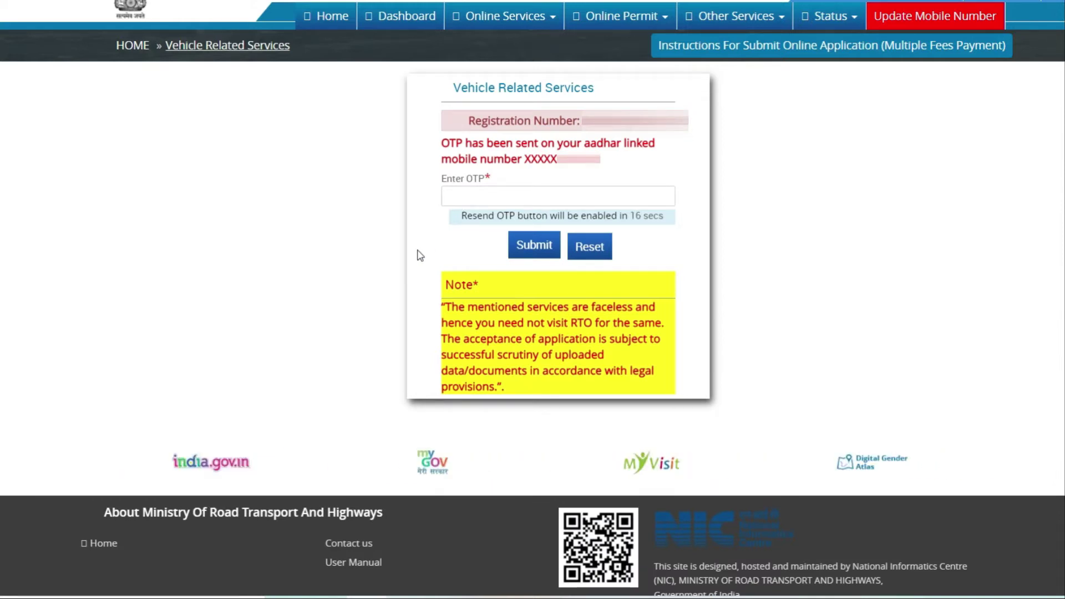
# Enter the OTP sent to the Aadhaar-linked mobile number and submit it
pyautogui.click(471, 196)
pyautogui.hotkey('ctrl', 'v')
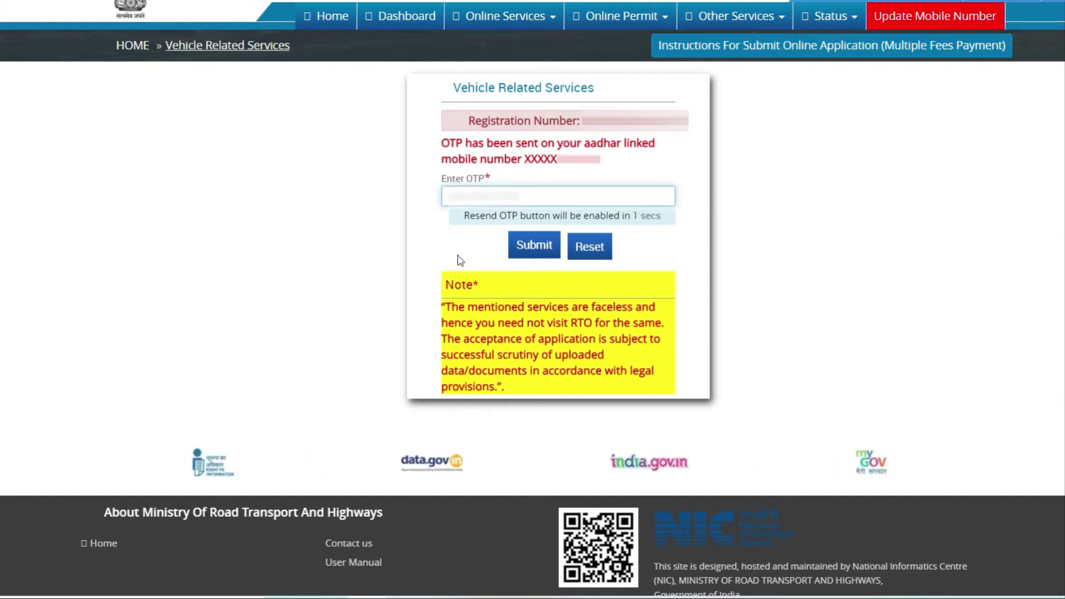
pyautogui.click(487, 236)
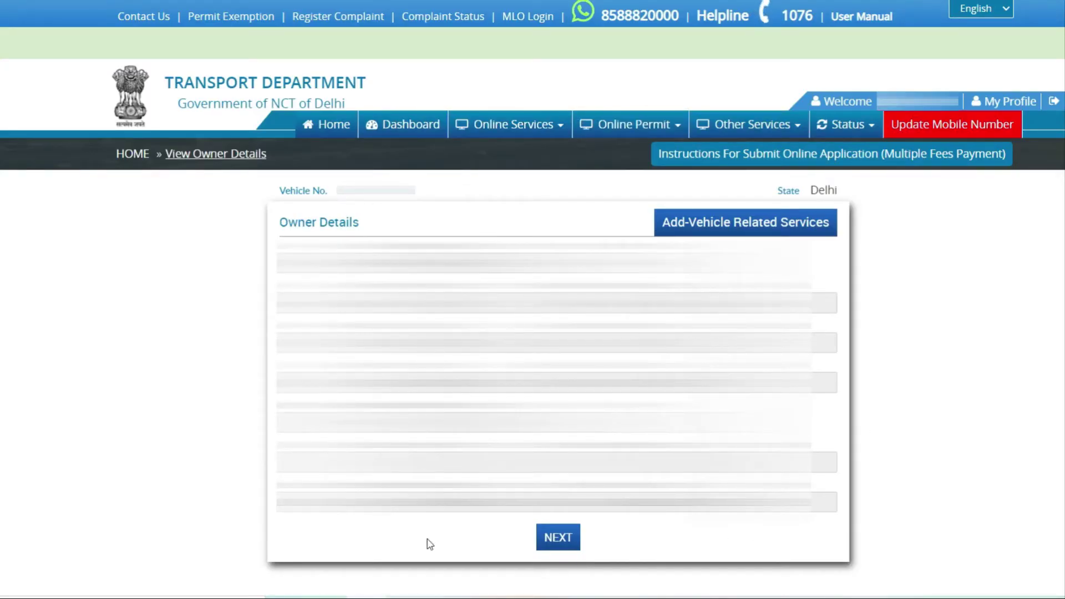
# Continue past the owner details, select the Change of Address in RC service and submit the selection
pyautogui.click(553, 545)
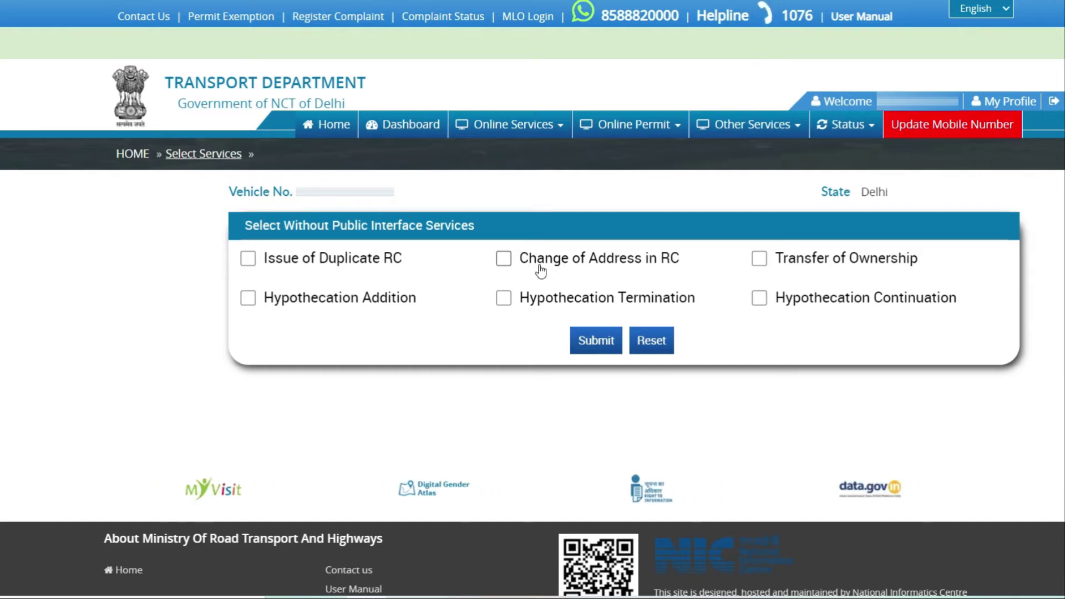
pyautogui.click(504, 259)
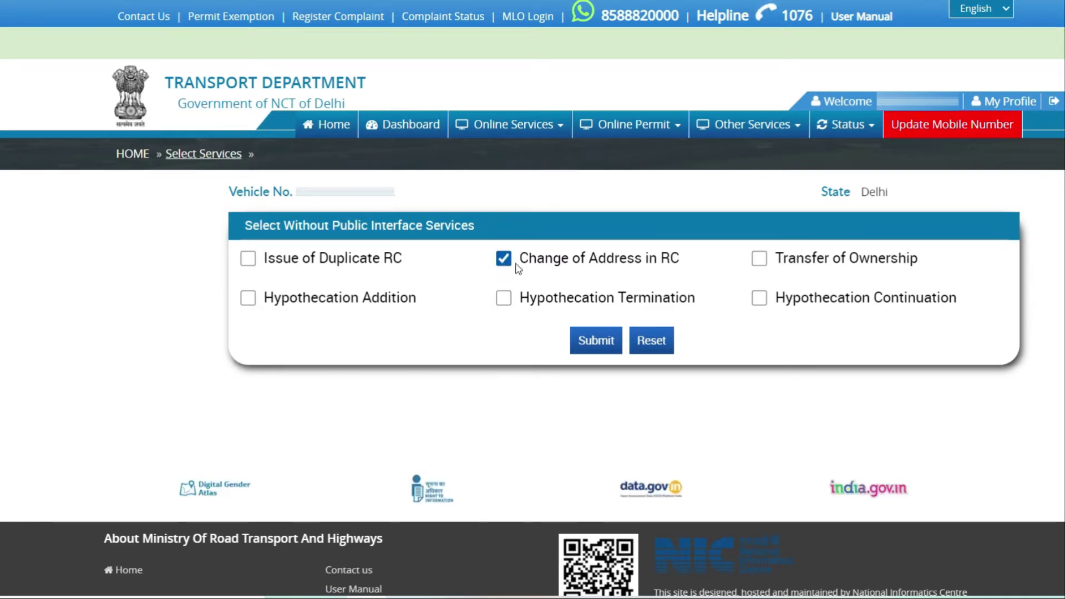
pyautogui.click(592, 340)
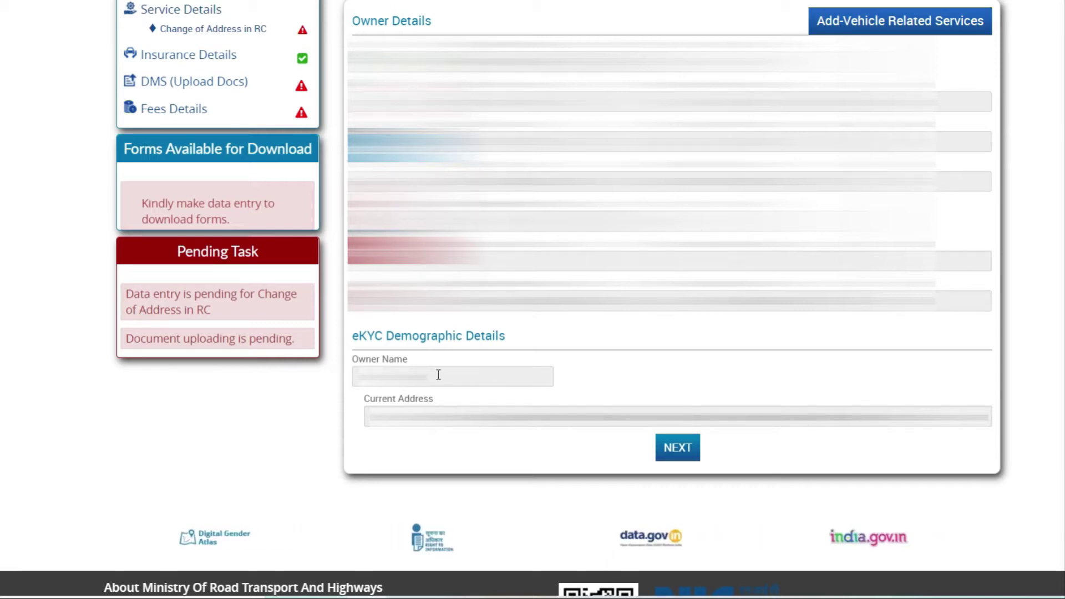
# Check the owner name and current address in the eKYC demographic details, and continue to the address change form
pyautogui.moveTo(506, 337); pyautogui.dragTo(387, 337)
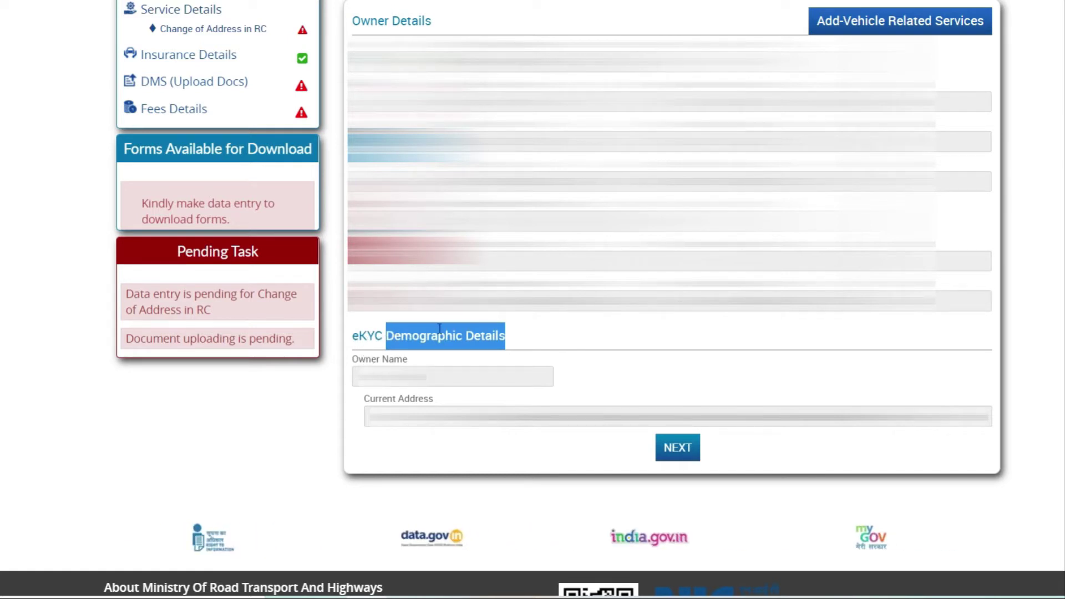
pyautogui.click(553, 338)
pyautogui.moveTo(364, 400); pyautogui.dragTo(437, 400)
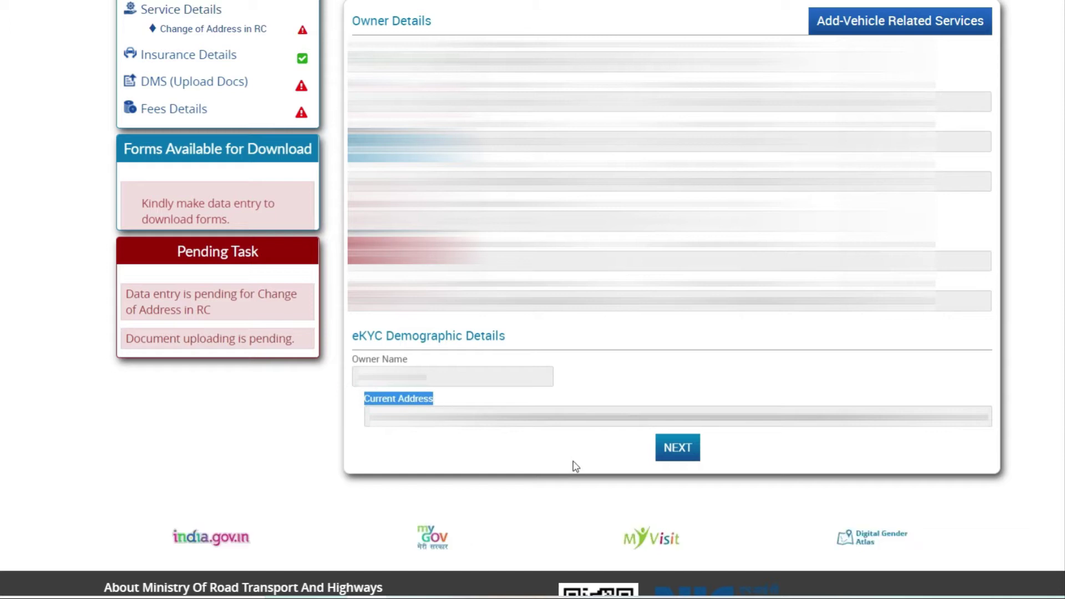
pyautogui.click(677, 450)
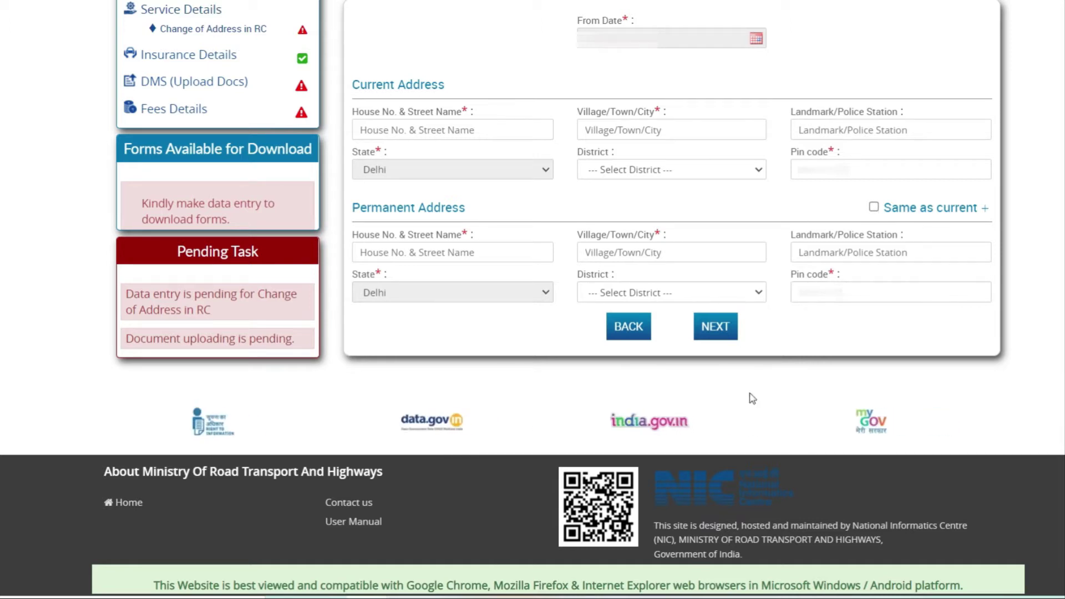
# Save the current and permanent address form as a draft and acknowledge the confirmation
pyautogui.click(721, 330)
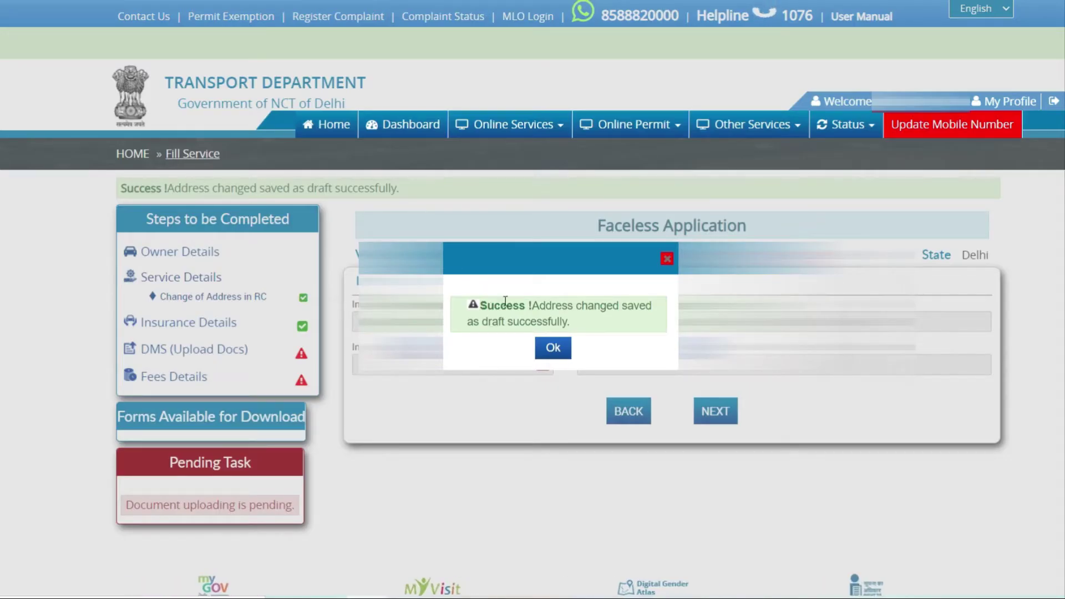
pyautogui.click(553, 349)
# Check the insurance details, continue past them and open the page for e-signing documents
pyautogui.moveTo(492, 280); pyautogui.dragTo(354, 282)
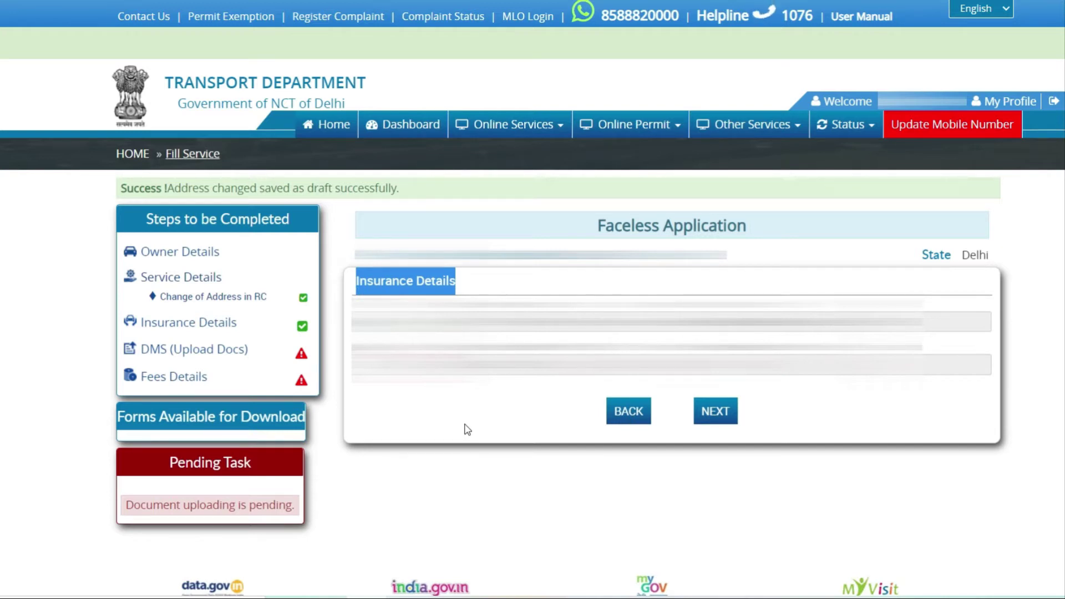
pyautogui.click(721, 413)
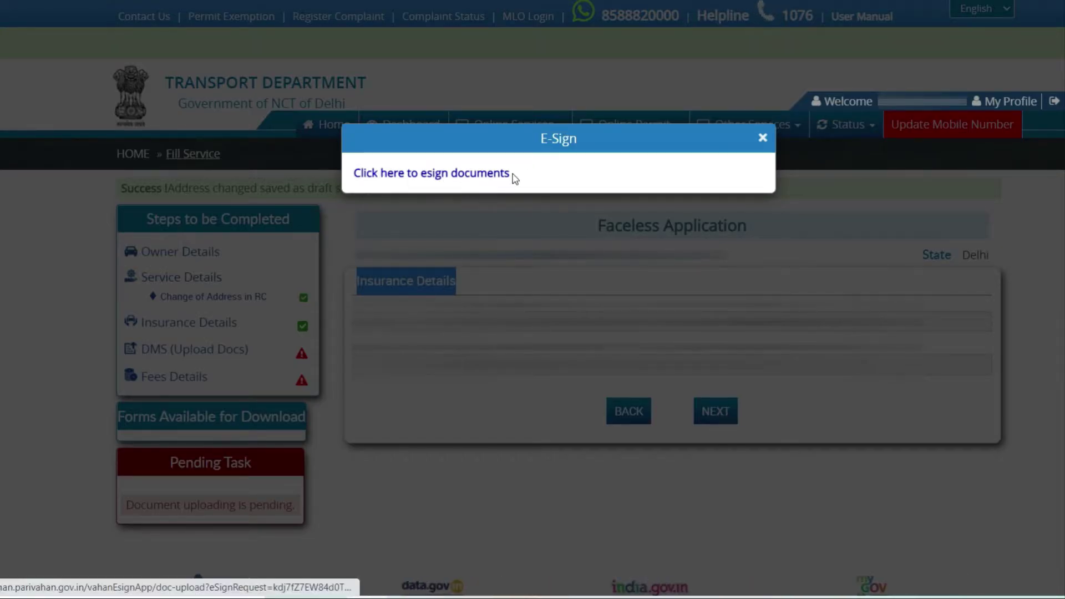
pyautogui.click(420, 178)
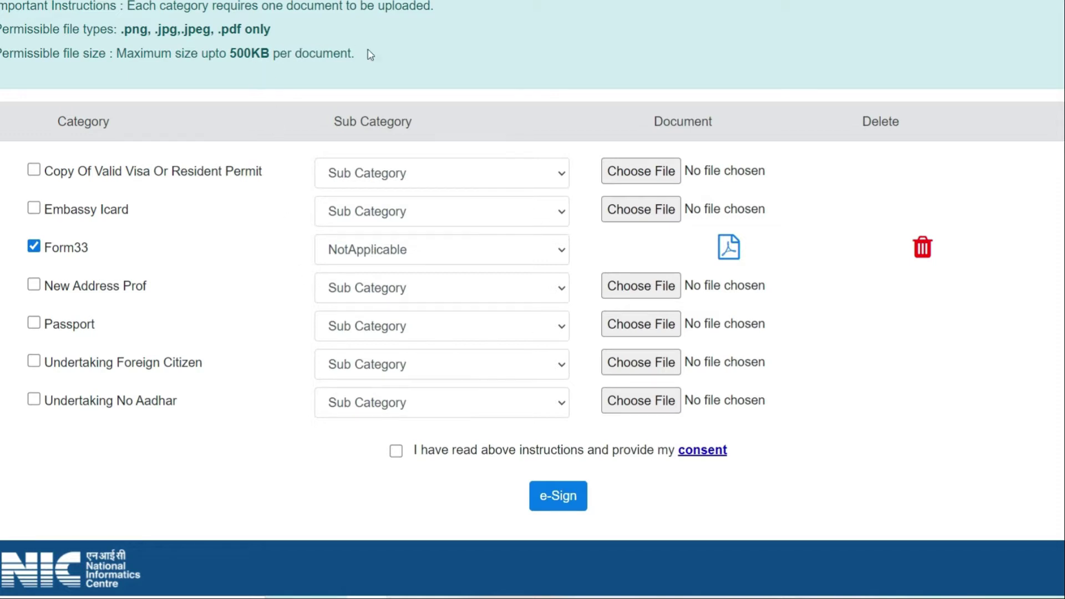
# Read the permissible file types and maximum file size for uploads, and select the New Address Prof document category
pyautogui.click(266, 54)
pyautogui.doubleClick(267, 54)
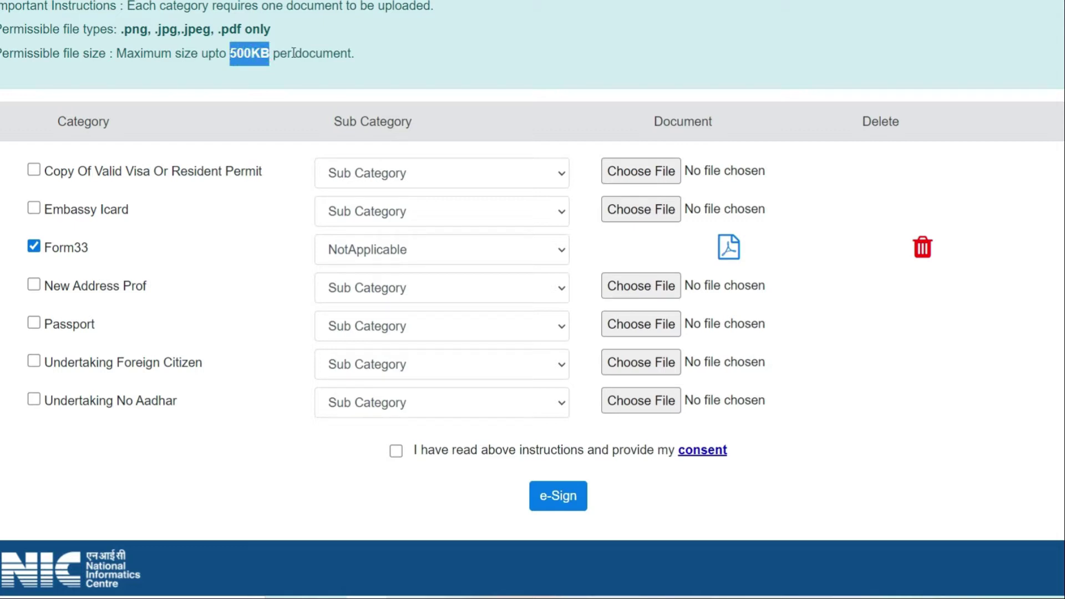
pyautogui.click(166, 29)
pyautogui.click(127, 30)
pyautogui.moveTo(127, 30); pyautogui.dragTo(357, 37)
pyautogui.click(357, 38)
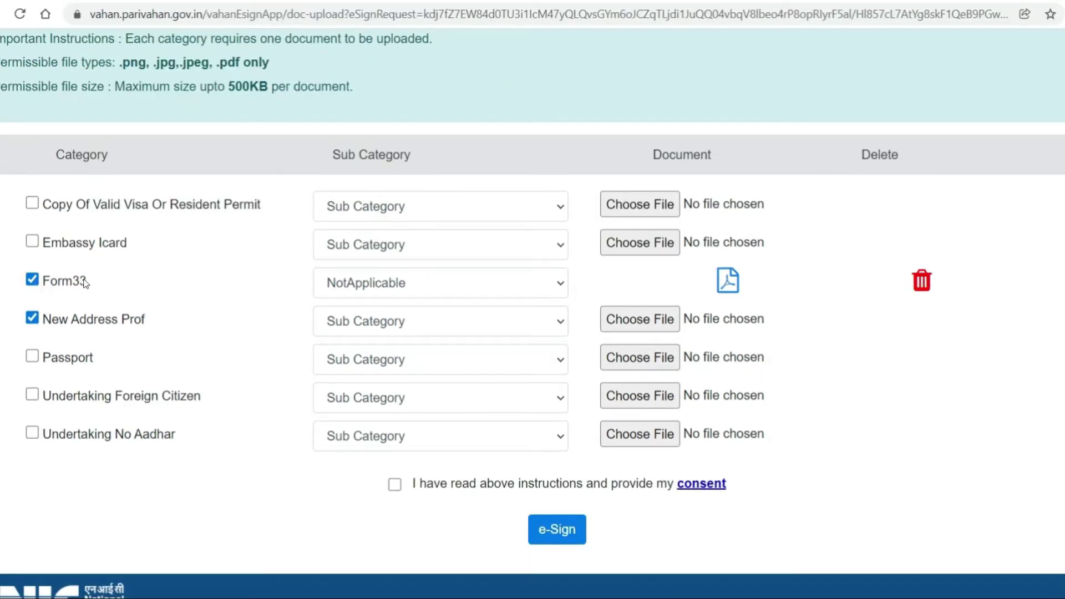
# Open the generated Form33 PDF and look over its title and the sections down to the office endorsement
pyautogui.click(729, 283)
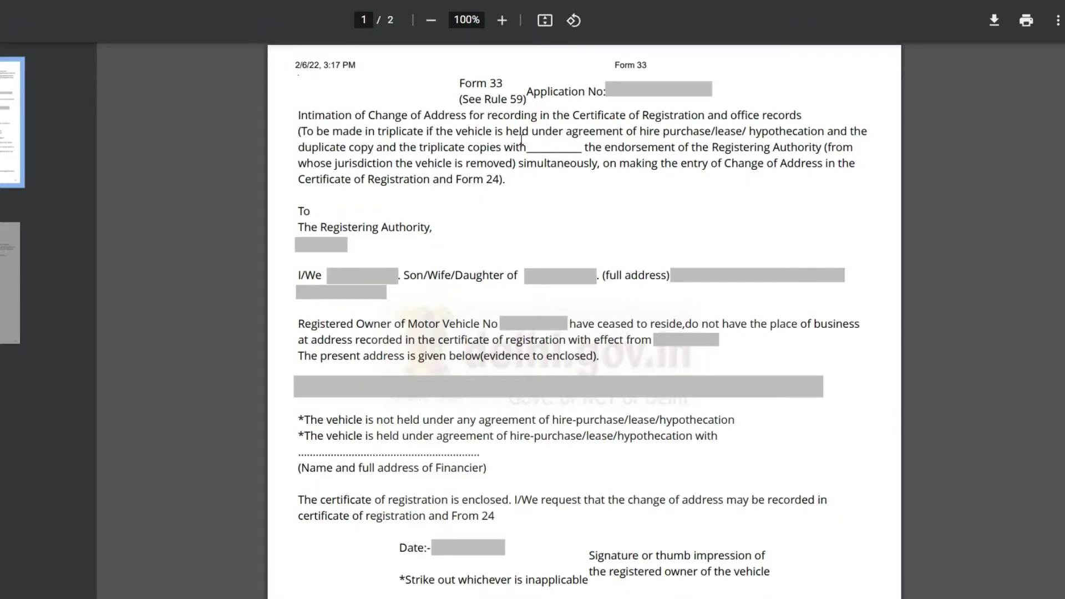
pyautogui.click(458, 82)
pyautogui.moveTo(474, 82); pyautogui.dragTo(502, 82)
pyautogui.click(576, 163)
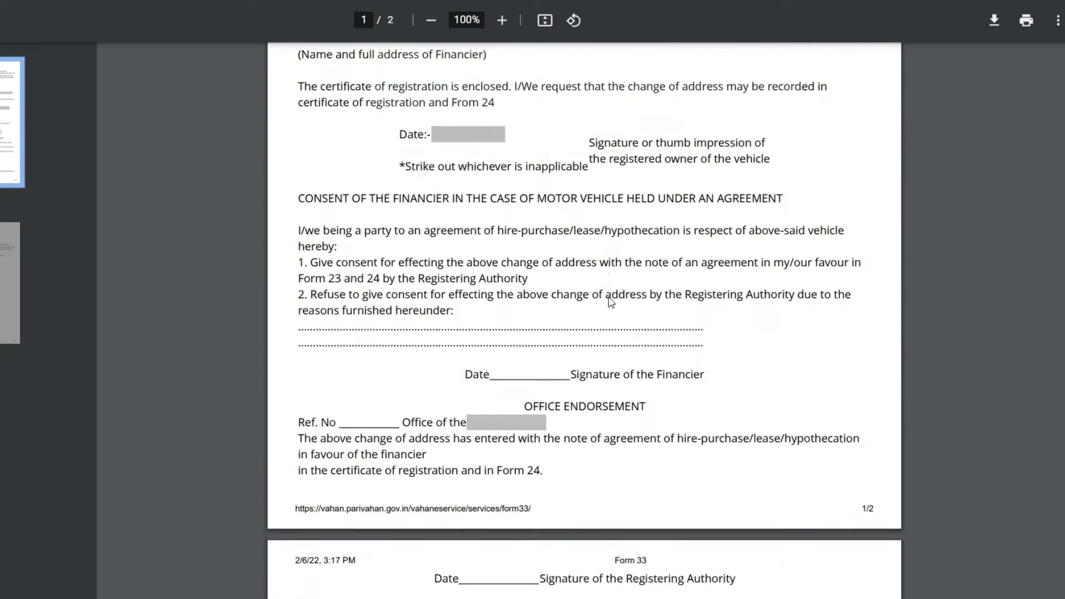
pyautogui.scroll(8, 610, 302)
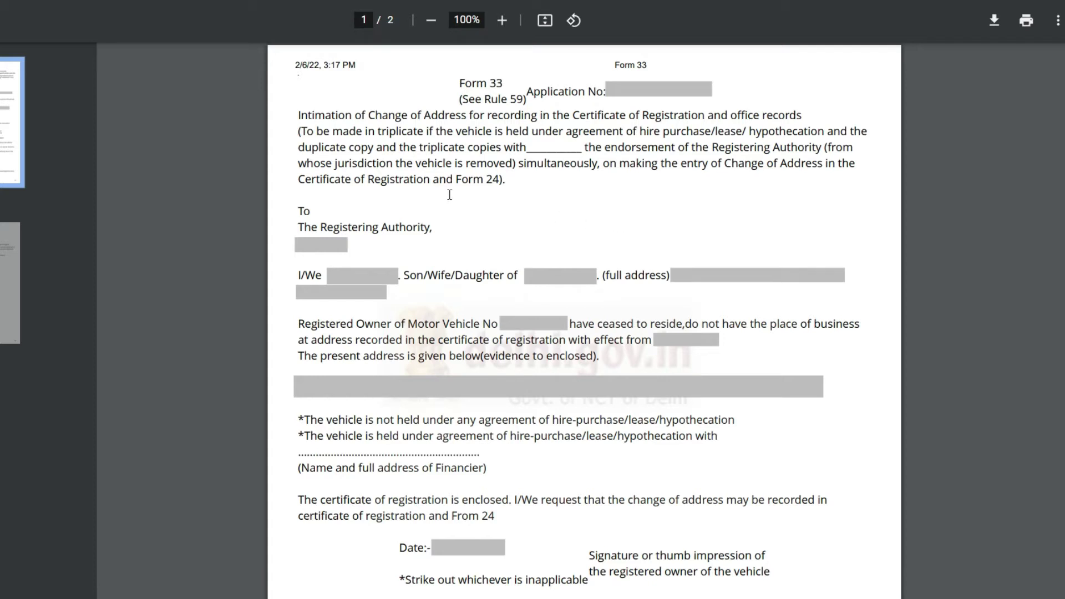
# Examine the owner's full address, the present address and the financier name and address line in Form 33
pyautogui.scroll(-3, 497, 179)
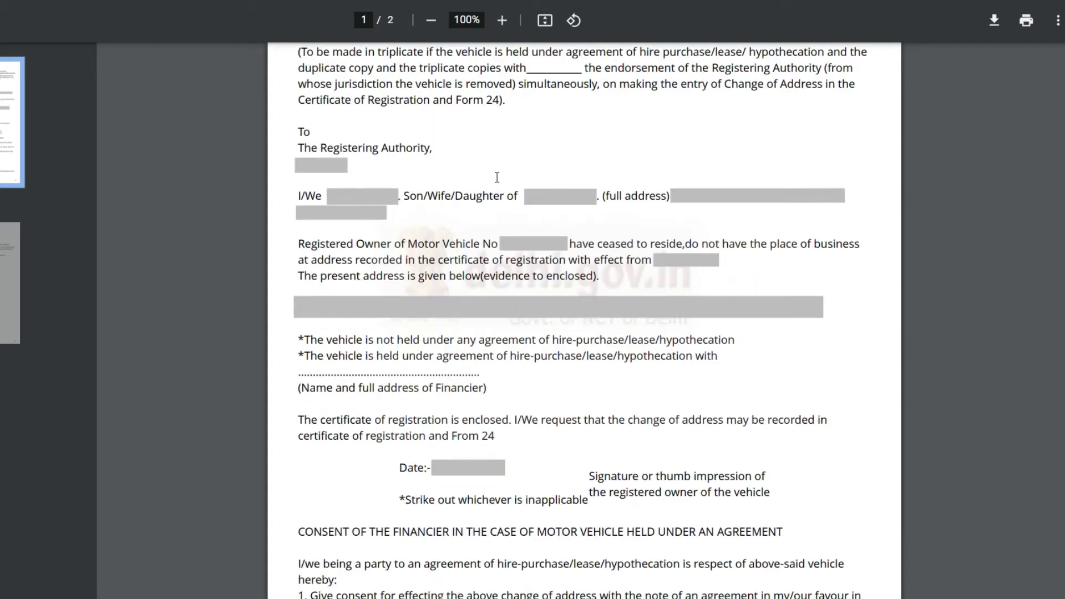
pyautogui.moveTo(682, 116); pyautogui.dragTo(846, 113)
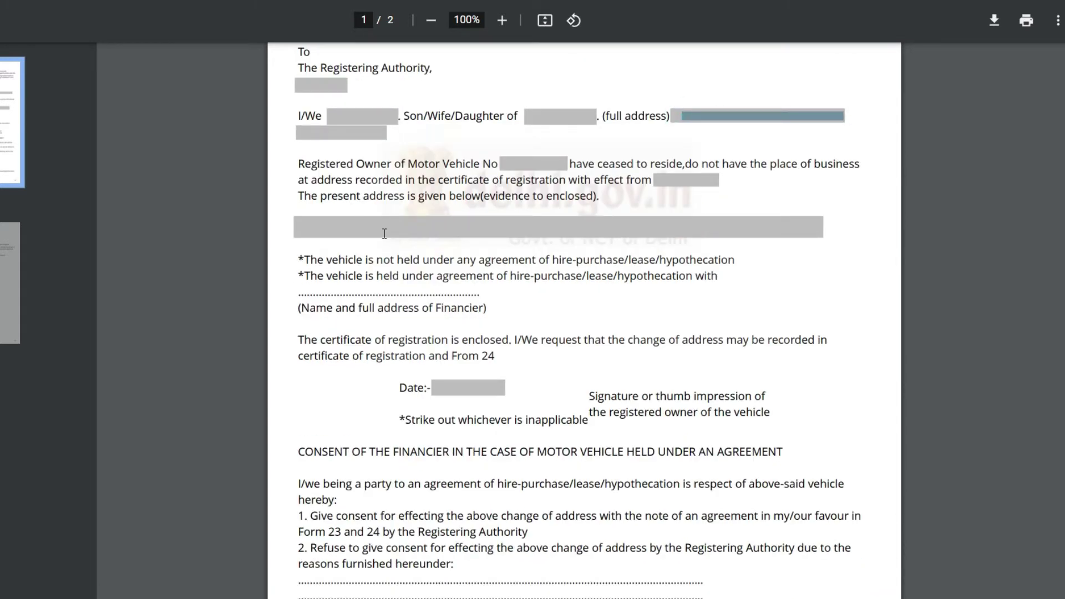
pyautogui.moveTo(331, 233); pyautogui.dragTo(632, 230)
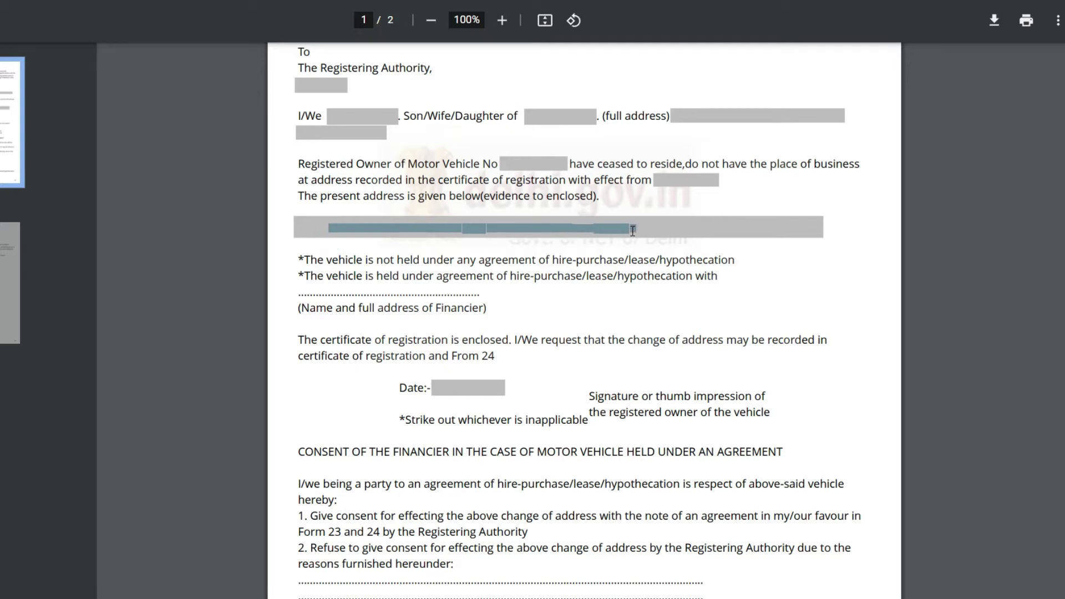
pyautogui.click(366, 231)
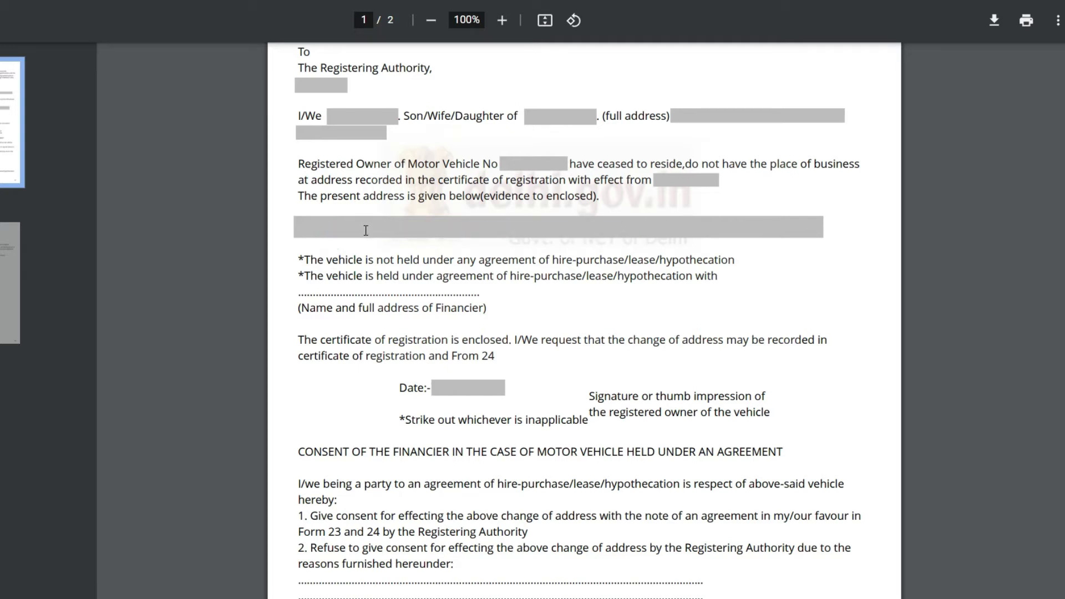
pyautogui.moveTo(299, 227); pyautogui.dragTo(730, 225)
pyautogui.click(611, 261)
pyautogui.scroll(-2, 611, 262)
pyautogui.moveTo(309, 227); pyautogui.dragTo(472, 227)
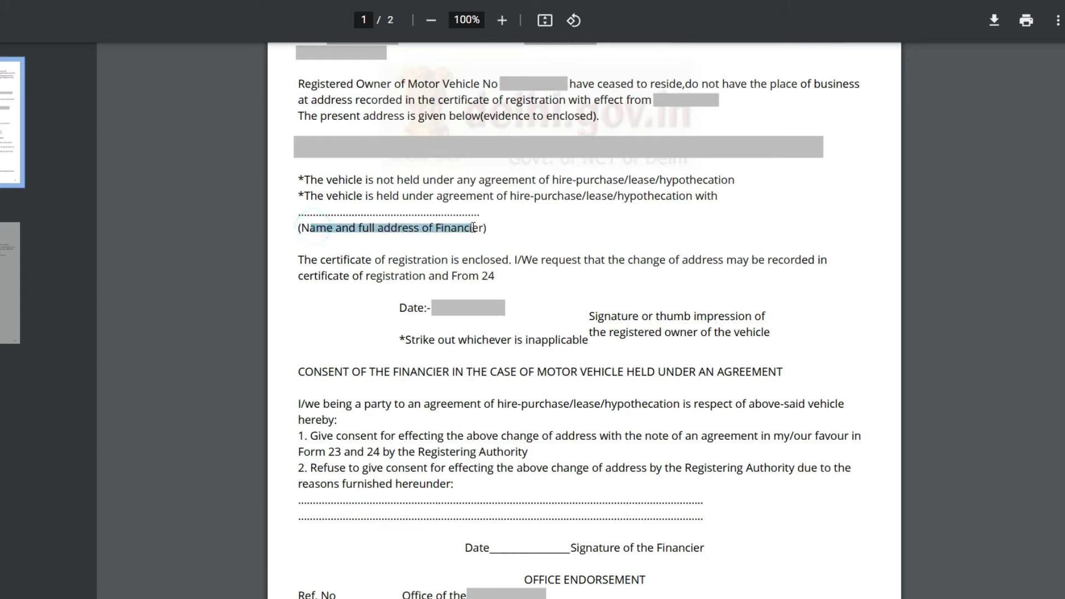
# Examine the financier name and address line and the registered owner's signature or thumb impression area in Form 33
pyautogui.click(586, 227)
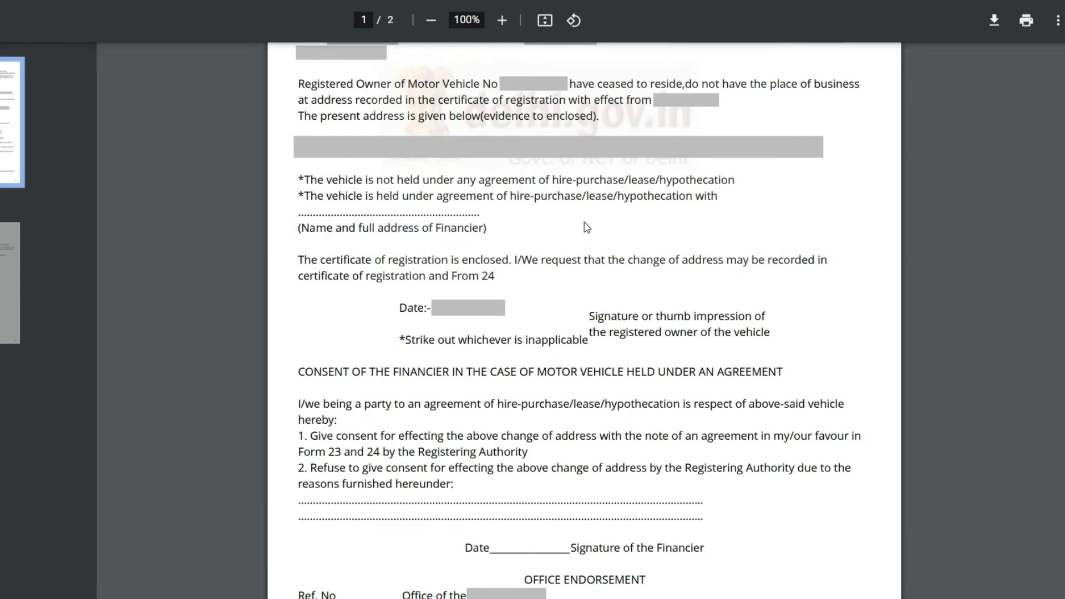
pyautogui.moveTo(300, 214); pyautogui.dragTo(580, 238)
pyautogui.click(580, 237)
pyautogui.moveTo(345, 212); pyautogui.dragTo(408, 213)
pyautogui.click(611, 266)
pyautogui.moveTo(589, 316)
pyautogui.mouseDown()
pyautogui.moveTo(760, 318)
pyautogui.moveTo(769, 330)
pyautogui.mouseUp()
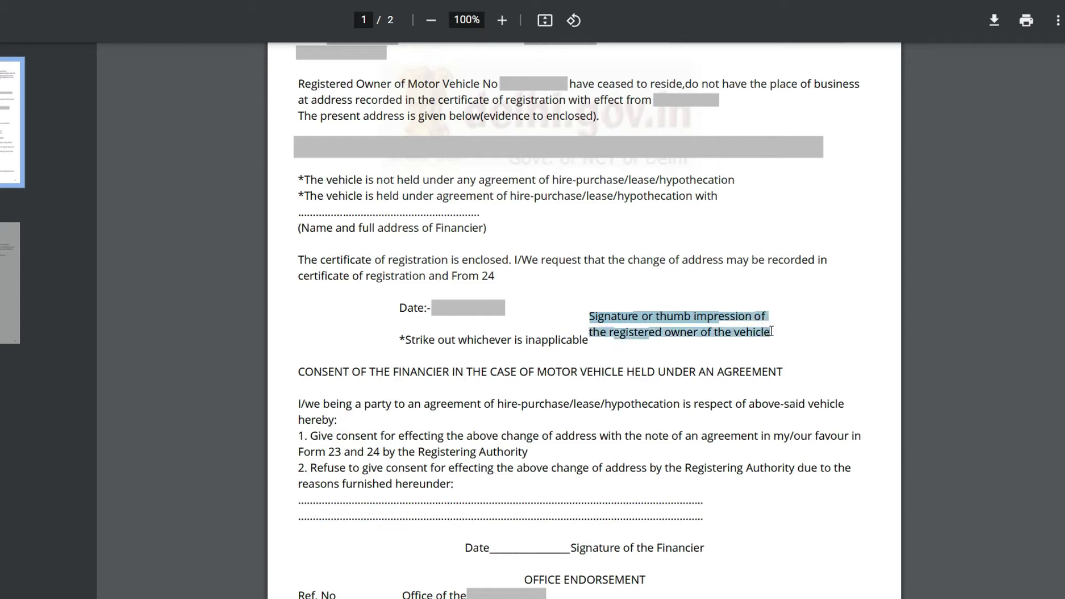
pyautogui.click(771, 332)
pyautogui.click(798, 336)
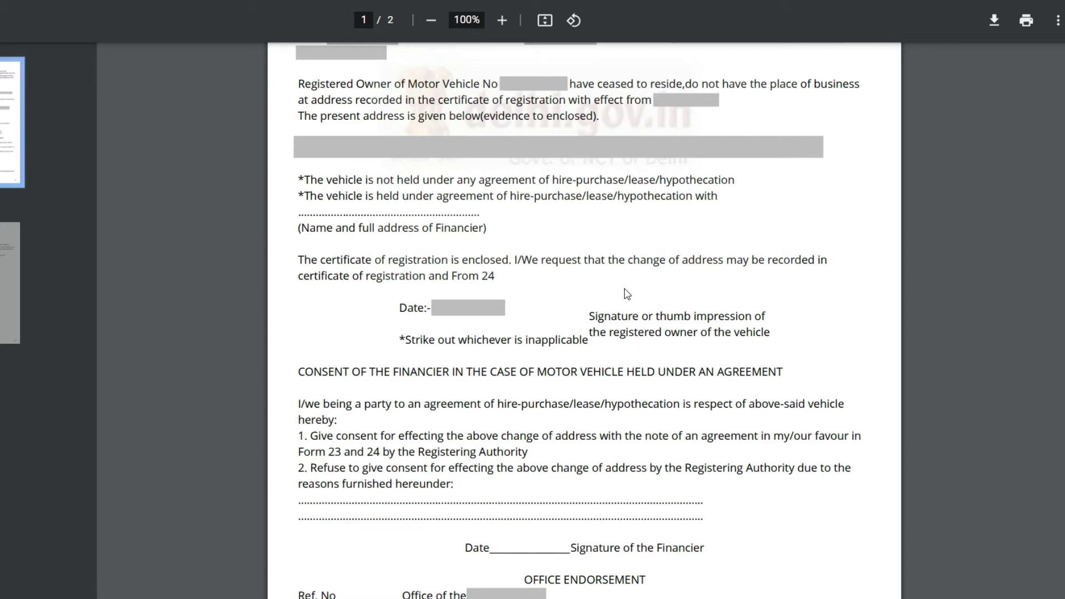
# Examine the financier's signature line and its date blank in the consent section of Form 33
pyautogui.scroll(-3, 683, 308)
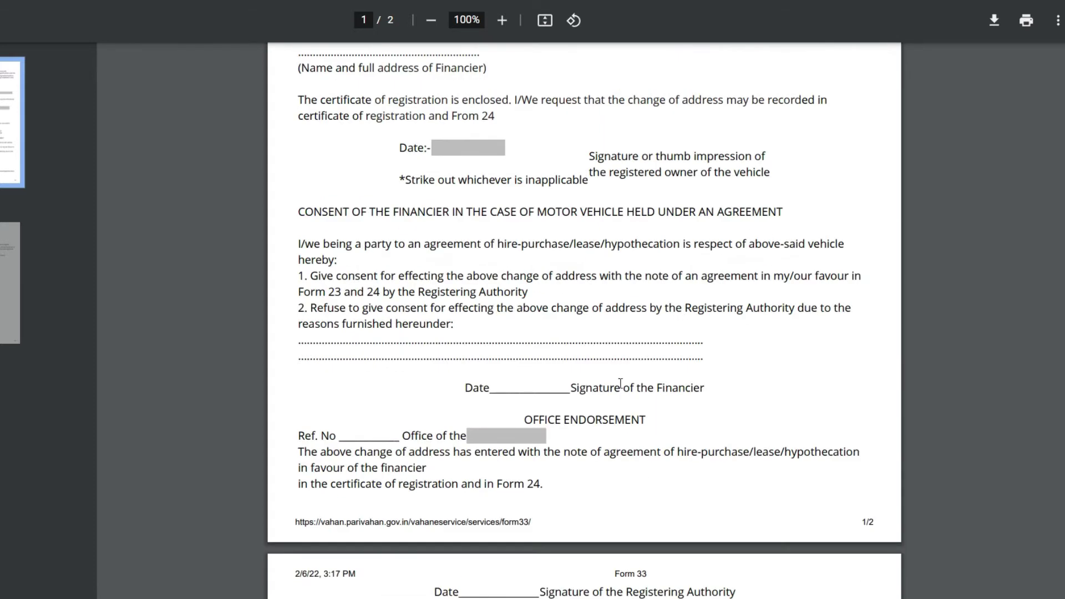
pyautogui.moveTo(572, 387); pyautogui.dragTo(707, 384)
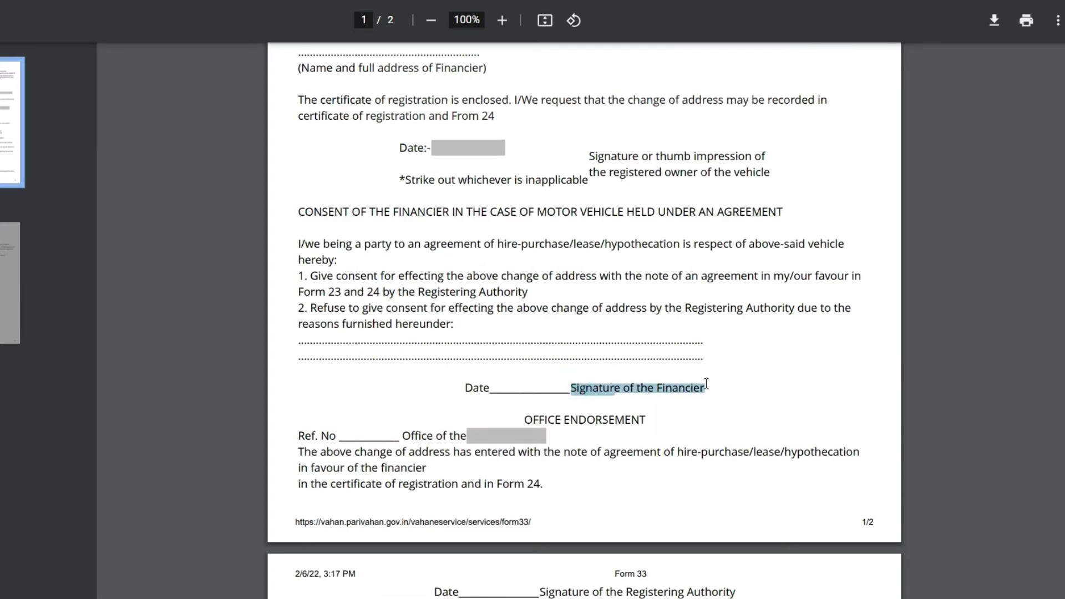
pyautogui.click(736, 392)
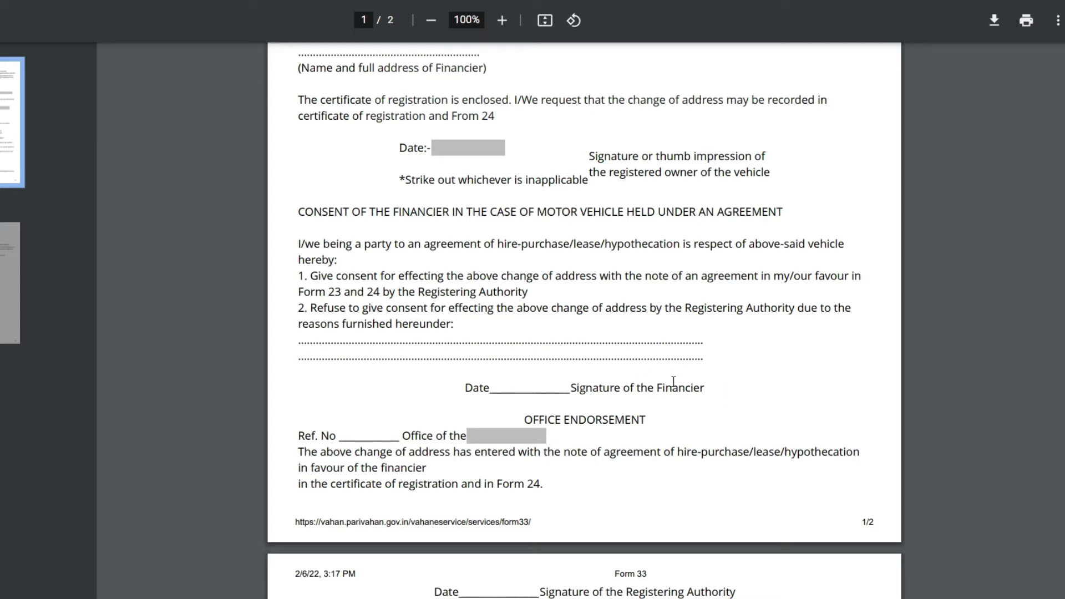
pyautogui.click(481, 385)
pyautogui.click(536, 387)
# Examine the two specimen signature entries for the registered owner on page 2 of Form 33
pyautogui.scroll(-8, 657, 414)
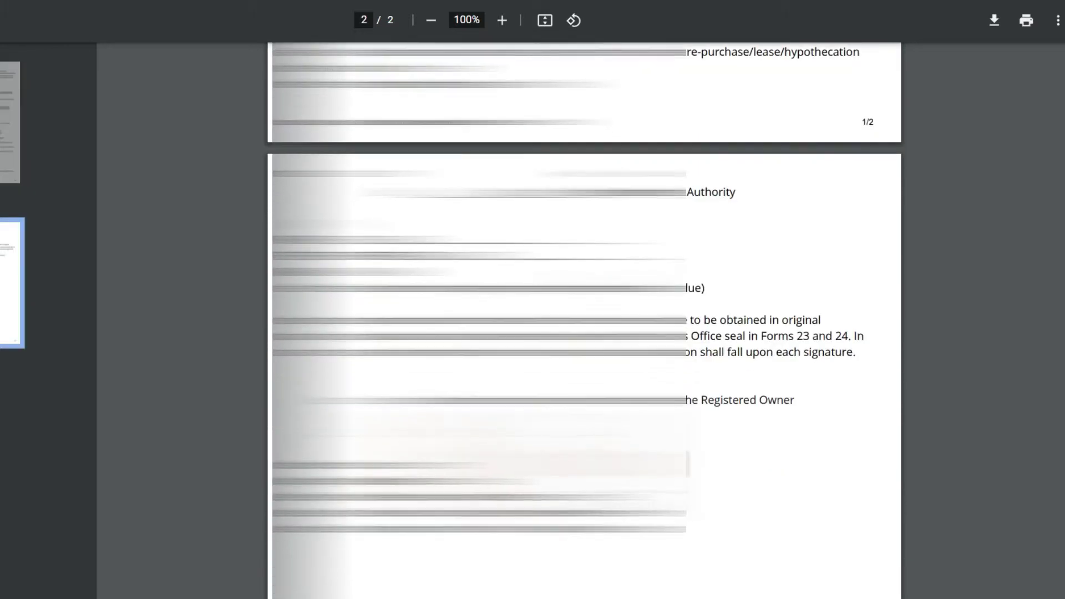
pyautogui.moveTo(544, 240); pyautogui.dragTo(796, 229)
pyautogui.tripleClick(538, 252)
pyautogui.click(541, 272)
pyautogui.click(584, 272)
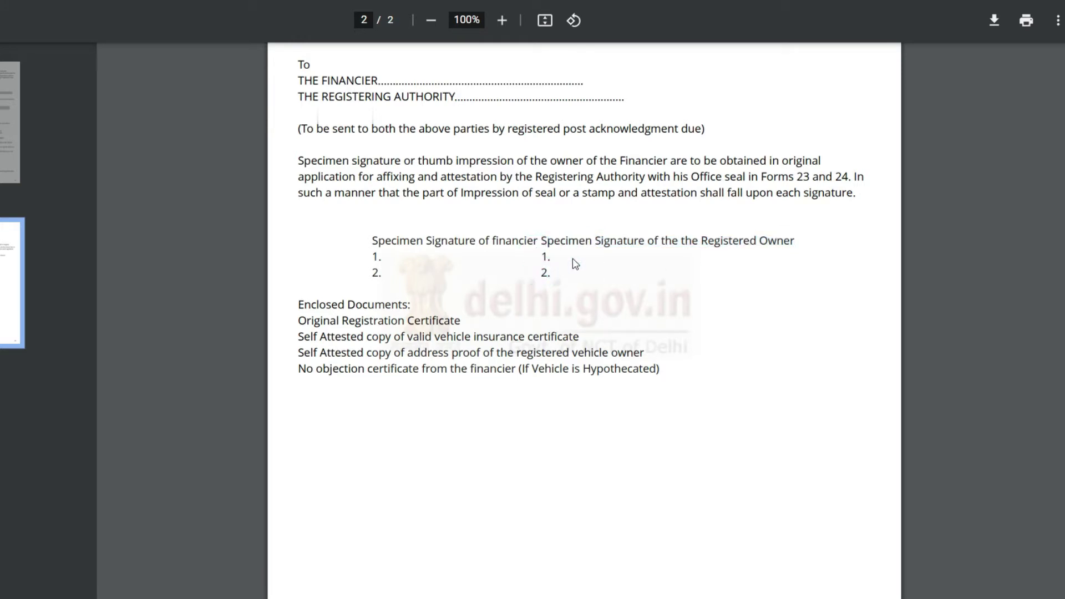
pyautogui.click(543, 254)
pyautogui.doubleClick(545, 272)
pyautogui.click(676, 348)
# Examine the two specimen signature entries for the financier on page 2 of Form 33
pyautogui.click(375, 257)
pyautogui.moveTo(393, 256); pyautogui.dragTo(413, 256)
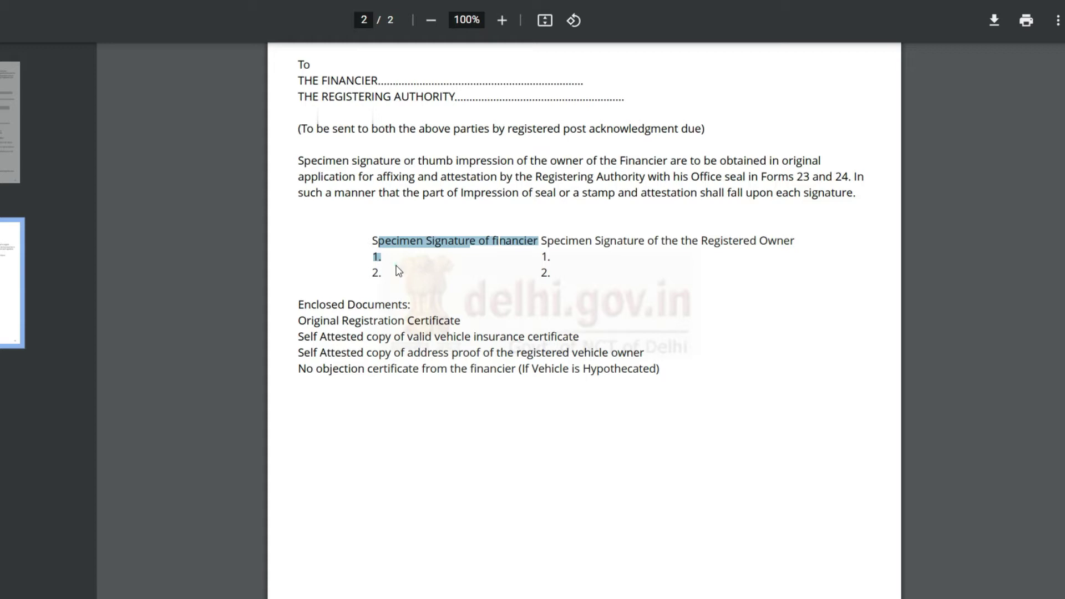
pyautogui.click(393, 258)
pyautogui.moveTo(389, 251); pyautogui.dragTo(403, 269)
pyautogui.doubleClick(376, 257)
pyautogui.click(375, 274)
pyautogui.click(404, 277)
pyautogui.click(424, 243)
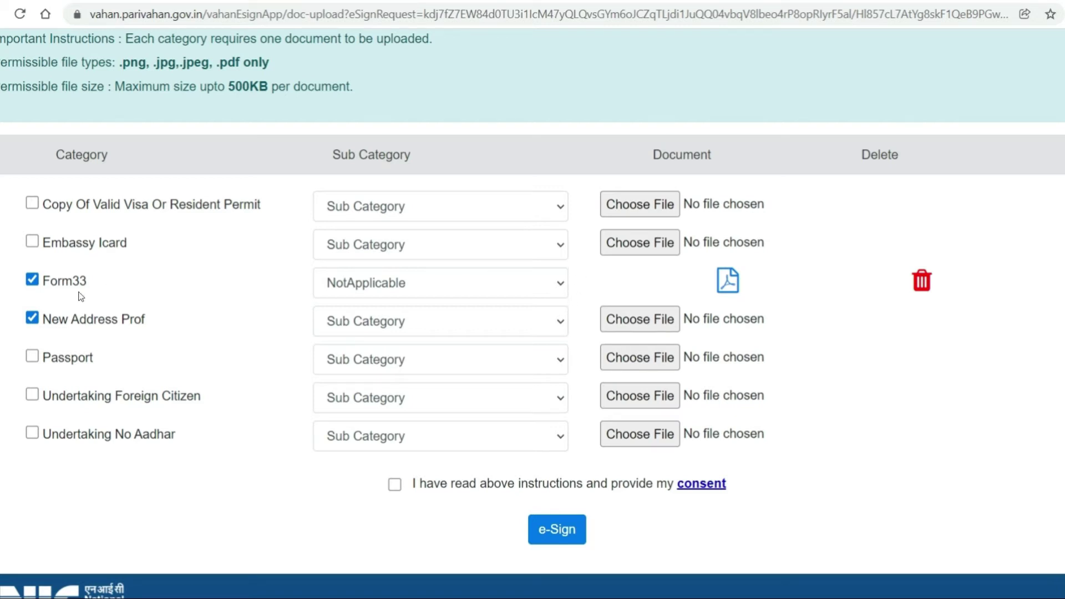
# Delete the generated Form33 document from the document upload list
pyautogui.click(923, 282)
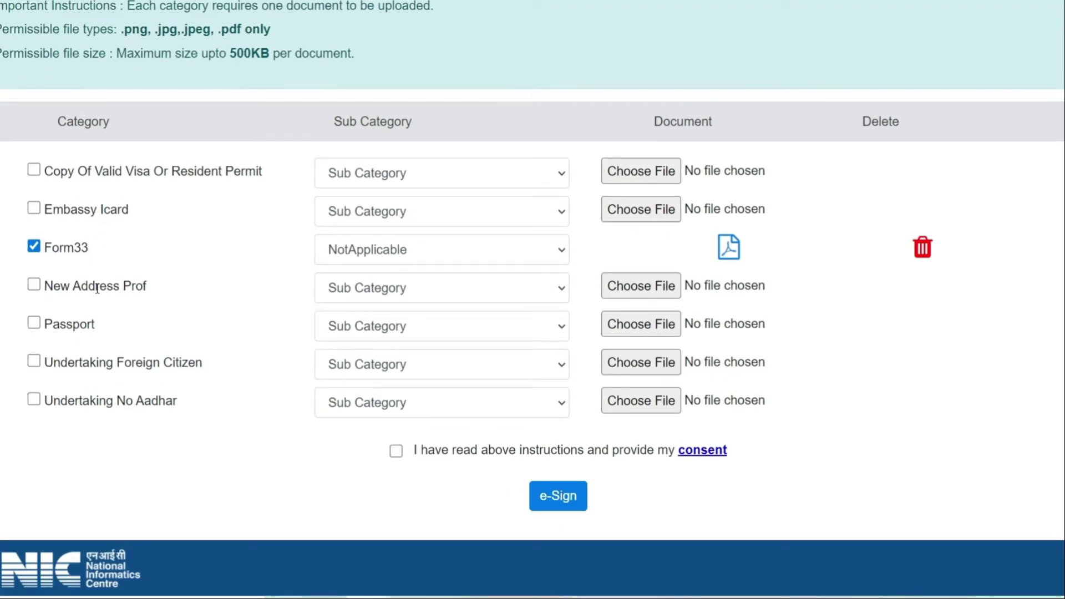
# Select the New Address Prof document category and set its subcategory to Aadhaar Card
pyautogui.click(34, 286)
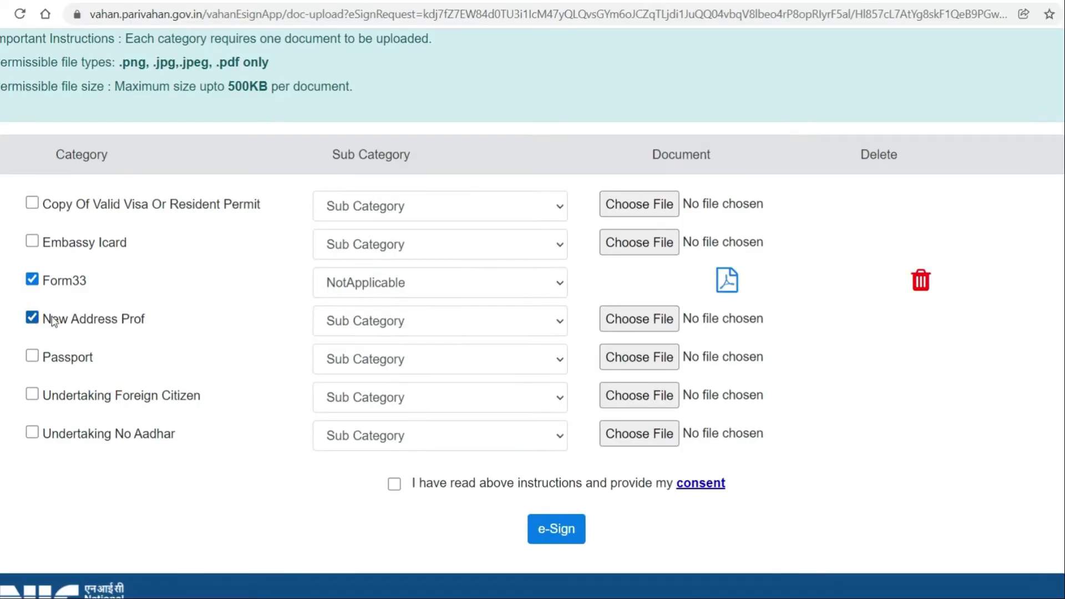
pyautogui.click(377, 322)
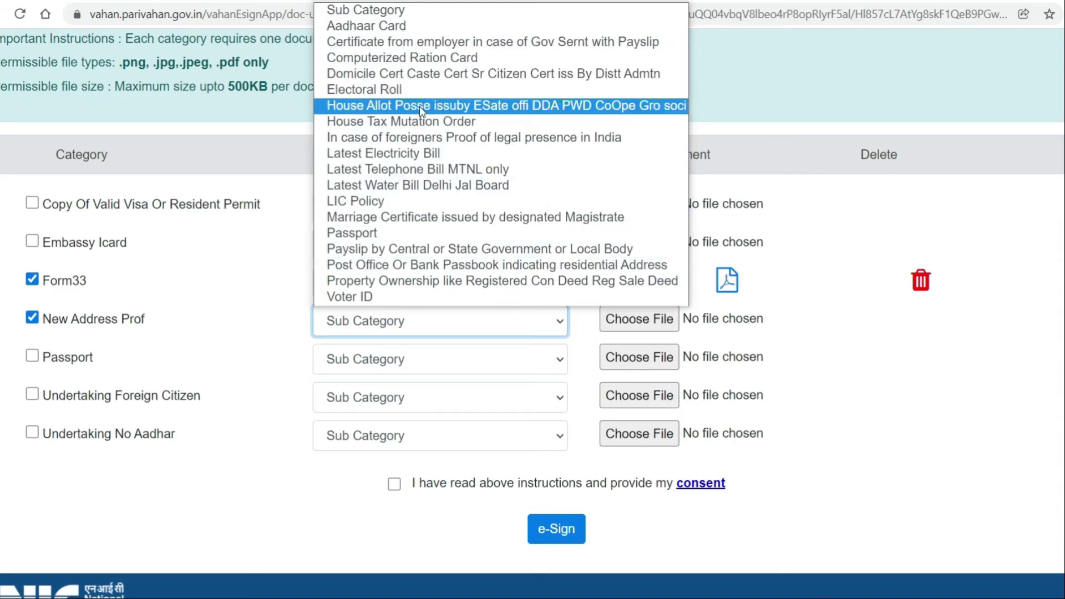
pyautogui.click(361, 28)
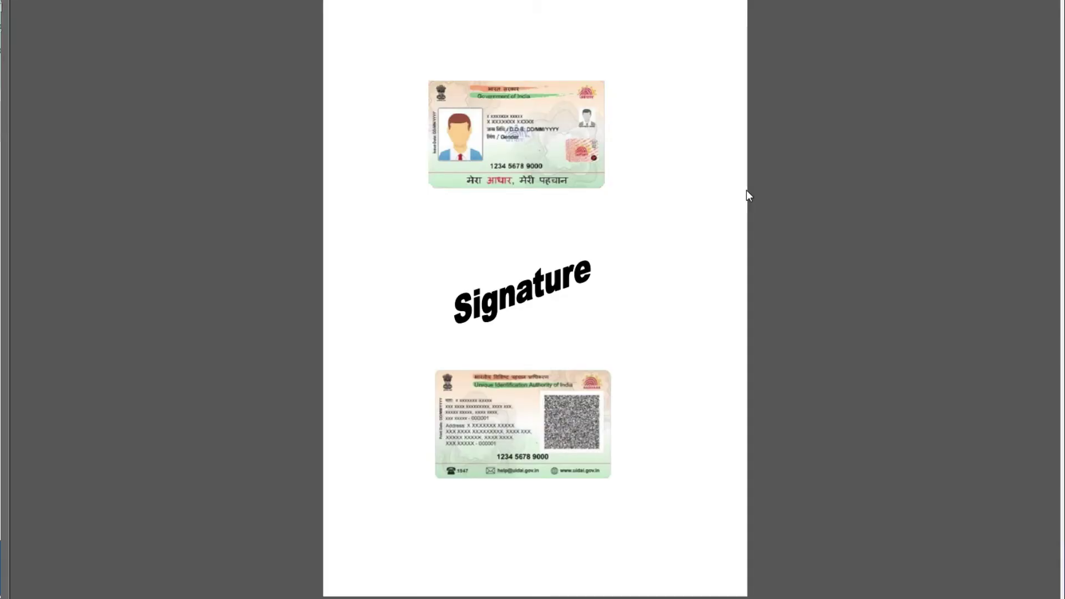
# Look over the self-attested Aadhaar card PDF, including the front side, the signature and the back side
pyautogui.hotkey('ctrl', '+')
pyautogui.scroll(-3, 871, 245)
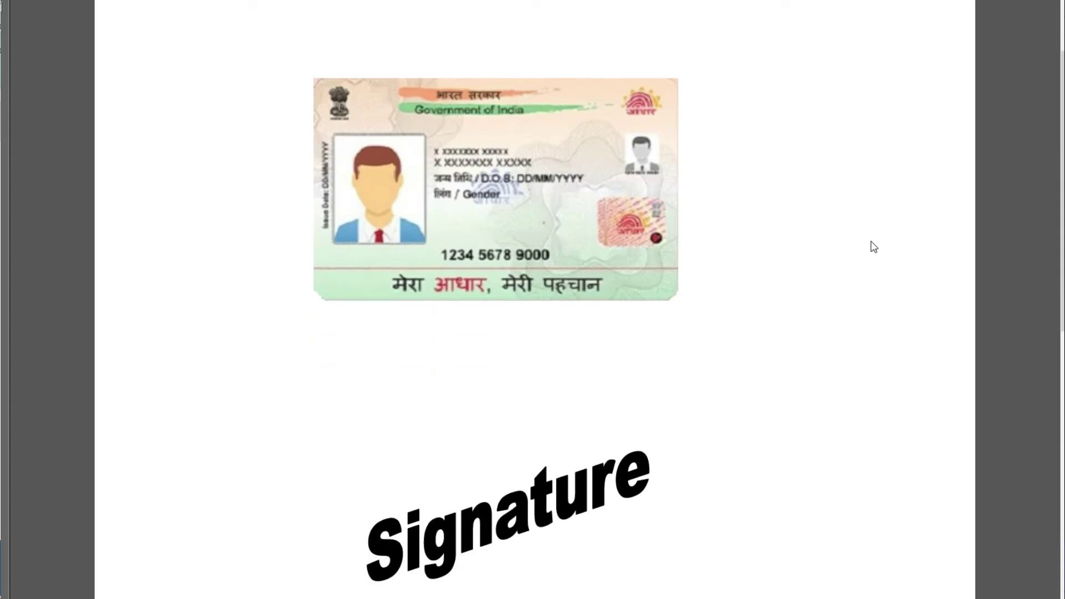
pyautogui.scroll(-1, 873, 246)
pyautogui.scroll(-5, 874, 247)
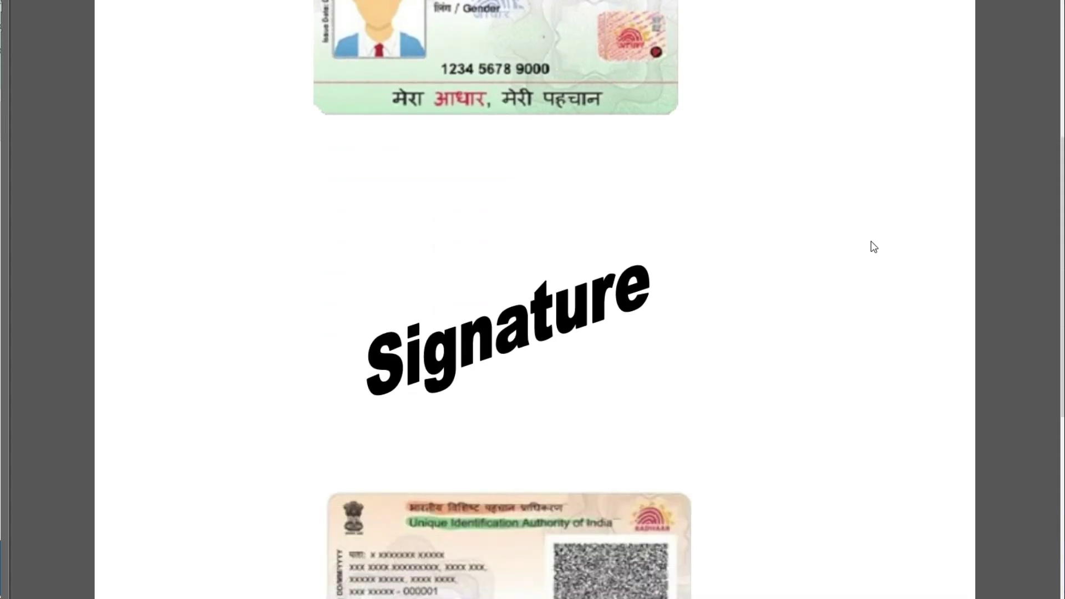
pyautogui.scroll(-1, 874, 246)
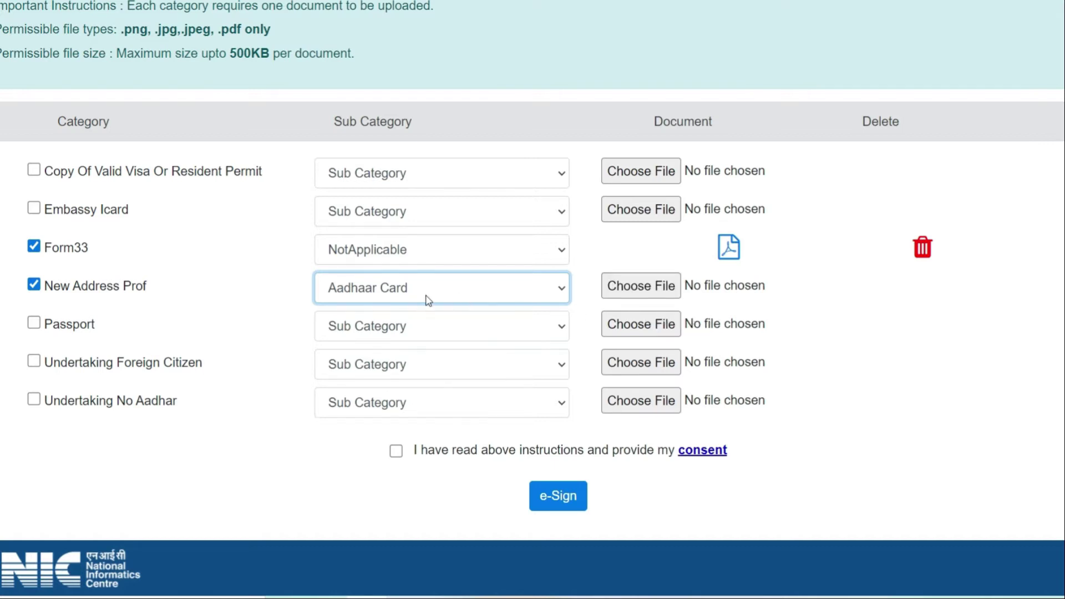
# Upload "Aadhar Card Self attached.pdf" as the New Address Prof document and dismiss the upload message
pyautogui.click(614, 292)
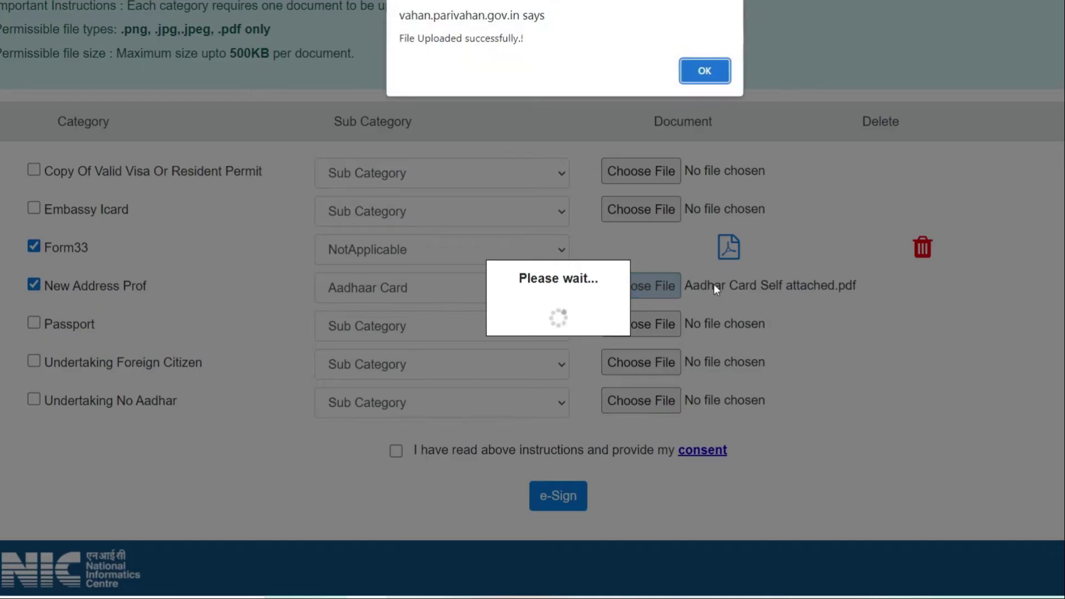
pyautogui.click(702, 69)
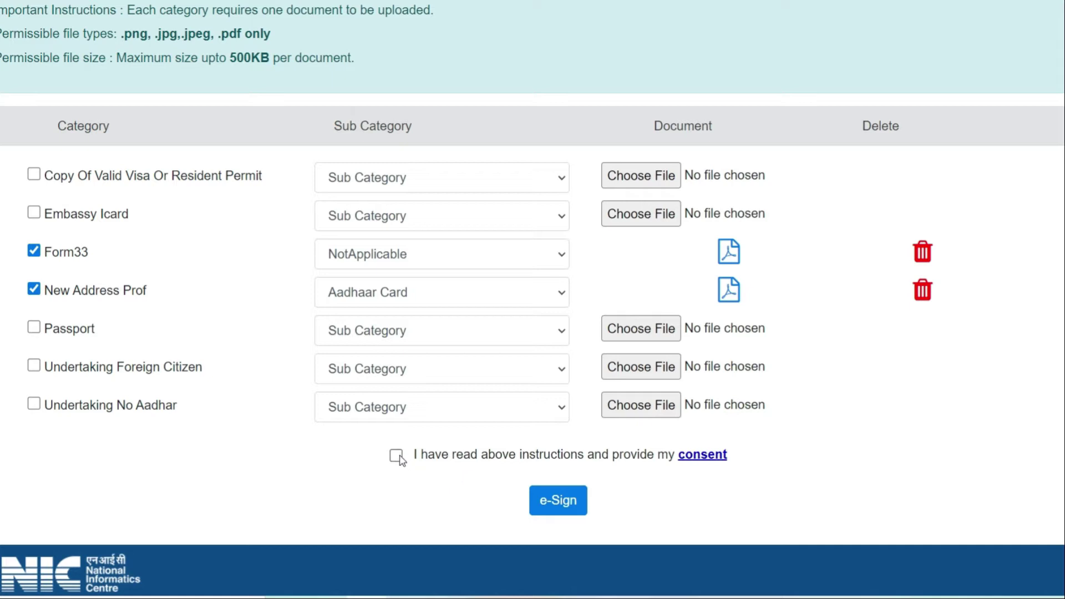
# Accept the instructions and consent declaration, and start the e-signing of the uploaded documents
pyautogui.moveTo(439, 454); pyautogui.dragTo(543, 455)
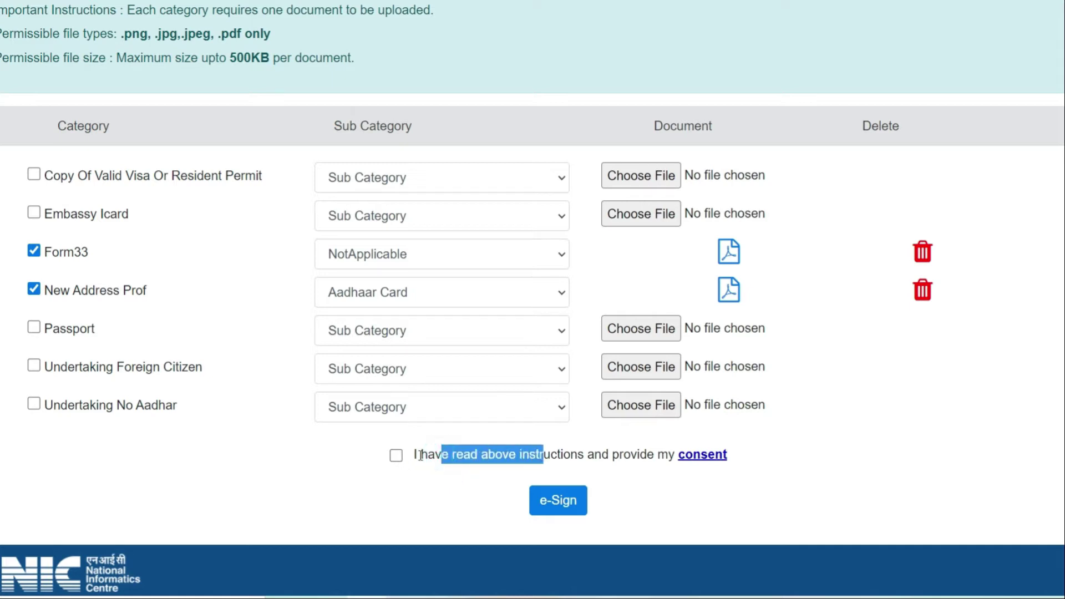
pyautogui.click(396, 455)
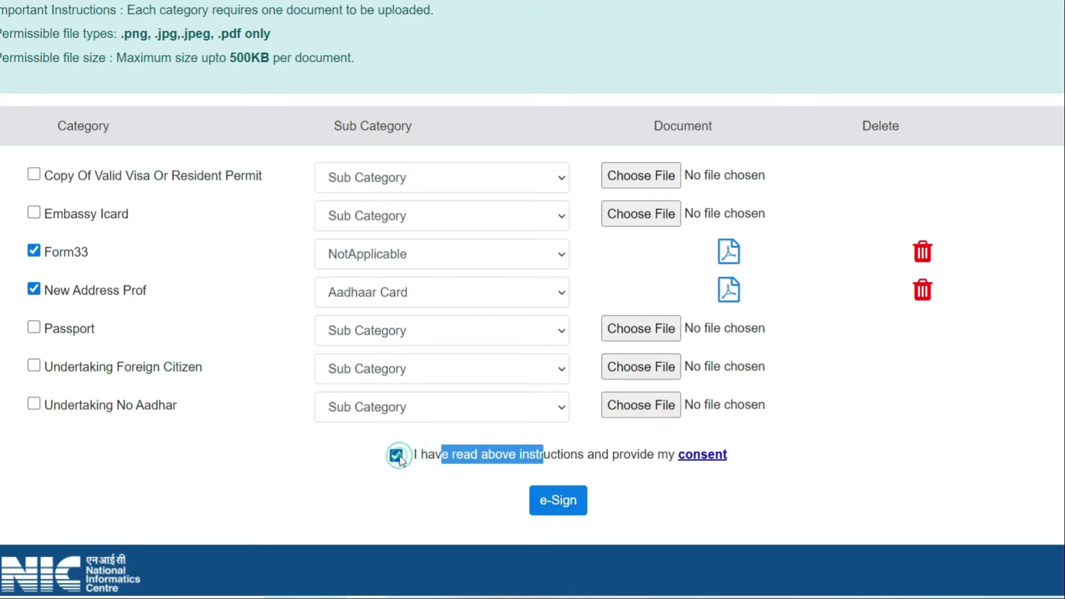
pyautogui.click(563, 506)
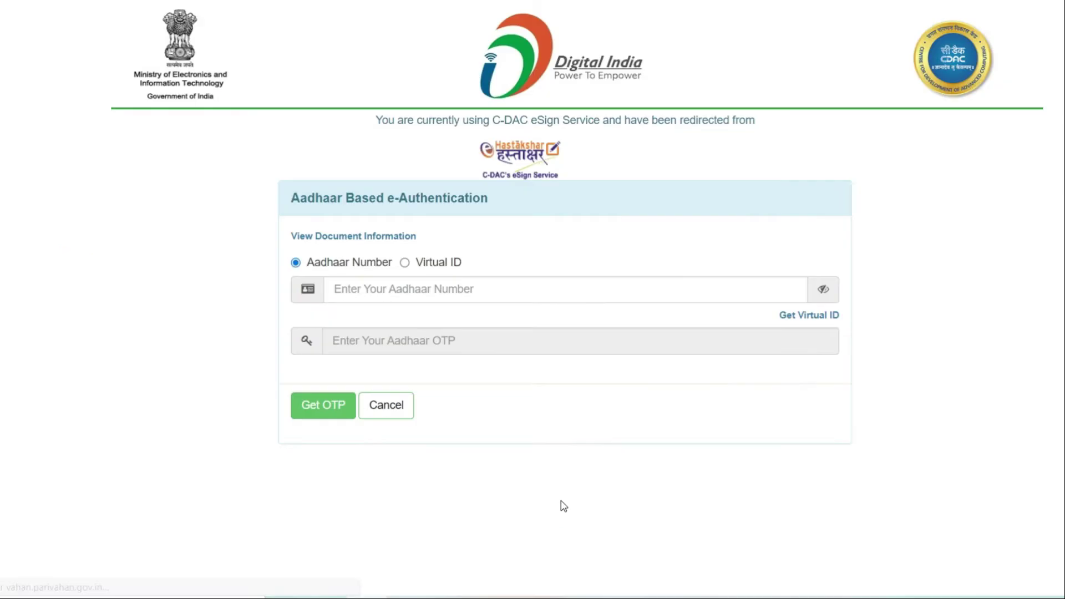
# Enter the Aadhaar number in the Aadhaar-based e-authentication form and request an OTP
pyautogui.click(398, 287)
pyautogui.hotkey('ctrl', 'v')
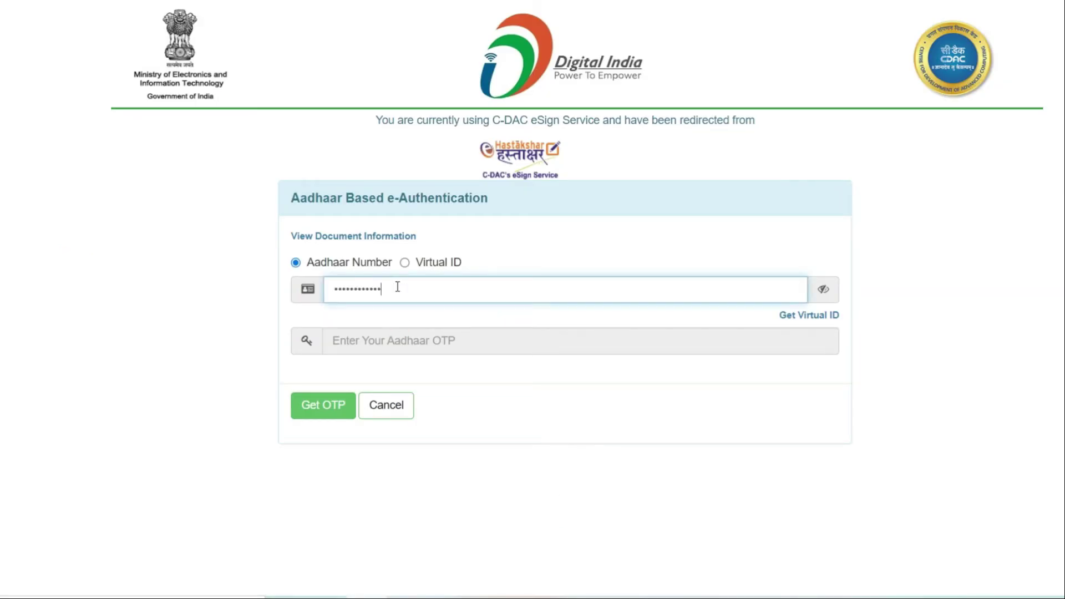
pyautogui.click(318, 409)
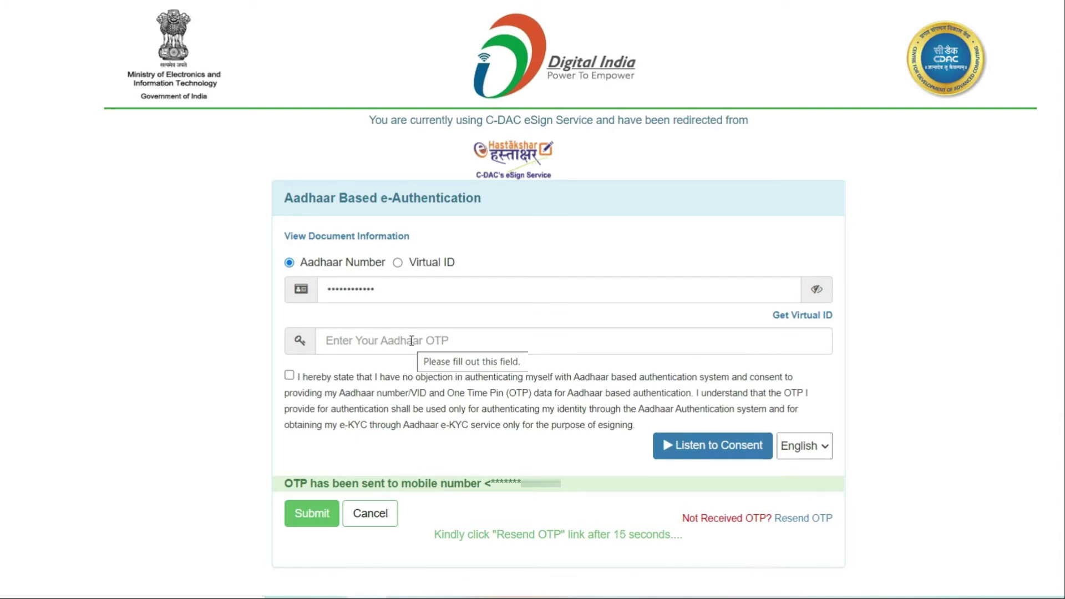
# Enter the Aadhaar OTP, accept the authentication consent, submit the form and read the e-signing status message
pyautogui.click(412, 341)
pyautogui.write('******')
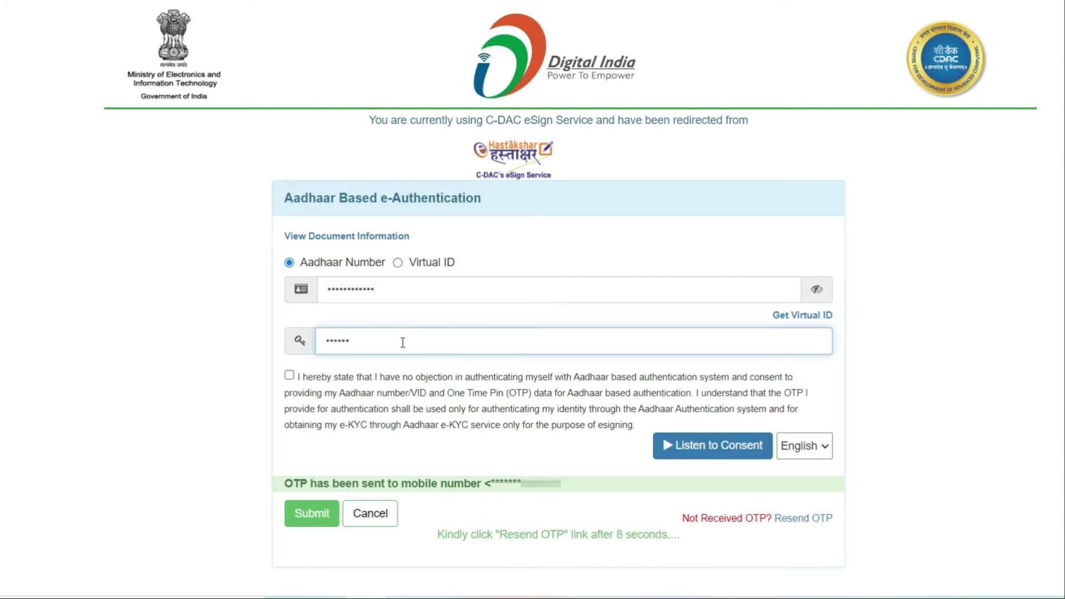
pyautogui.click(289, 375)
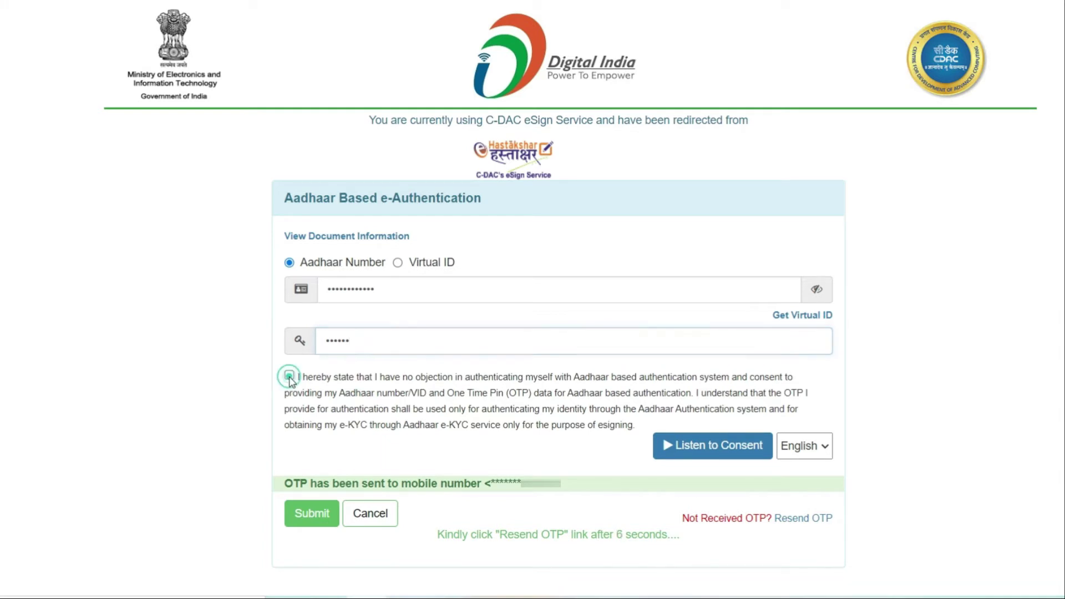
pyautogui.click(317, 517)
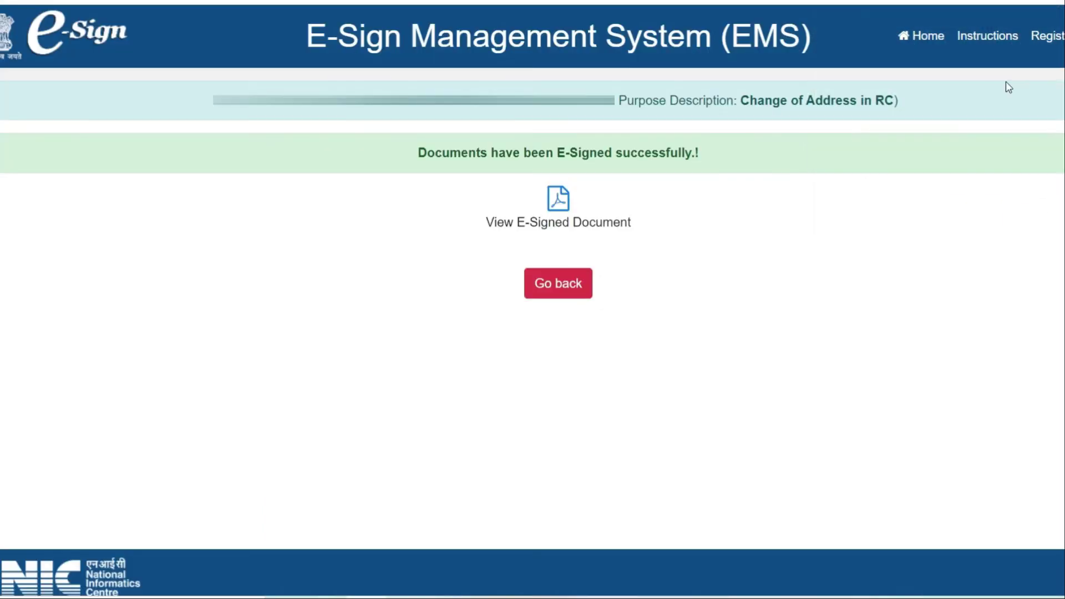
pyautogui.moveTo(419, 155); pyautogui.dragTo(751, 150)
pyautogui.click(752, 150)
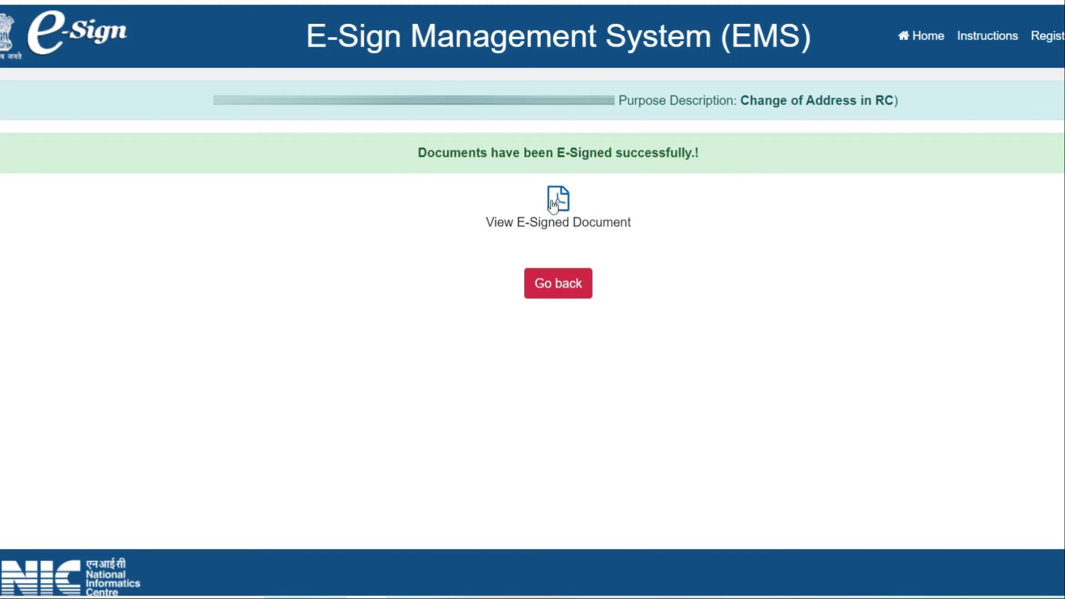